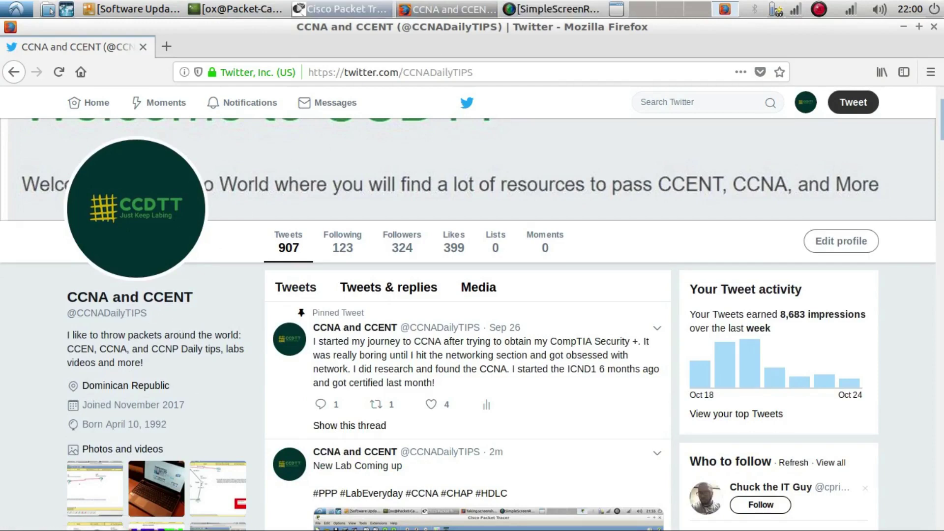
Switch from the Firefox Twitter page to the Cisco Packet Tracer topology window
left_click(339, 9)
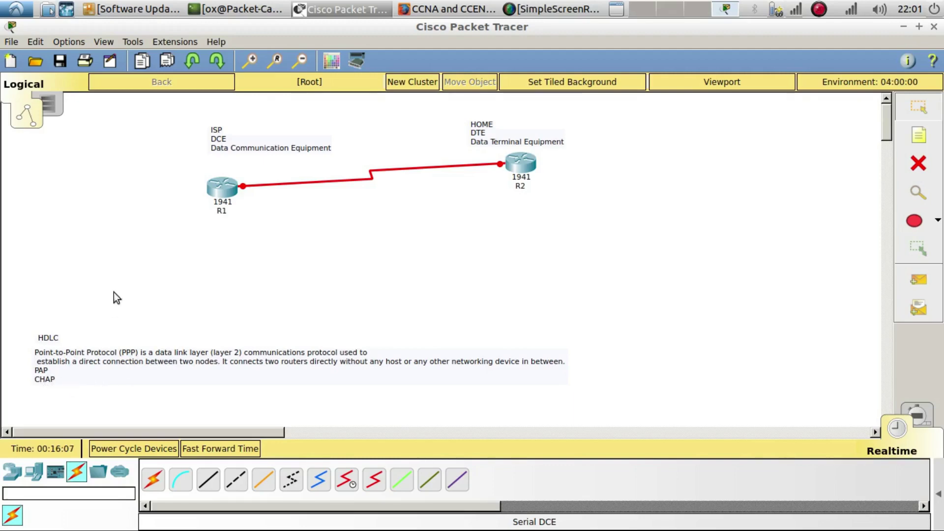
Realign the HDLC note, router R1, the DCE note and the ISP label on the canvas
mouse_move(51, 339)
left_mouse_down()
mouse_move(61, 326)
mouse_move(49, 342)
left_mouse_up()
mouse_move(49, 343)
left_mouse_down()
mouse_move(50, 332)
mouse_move(50, 343)
left_mouse_up()
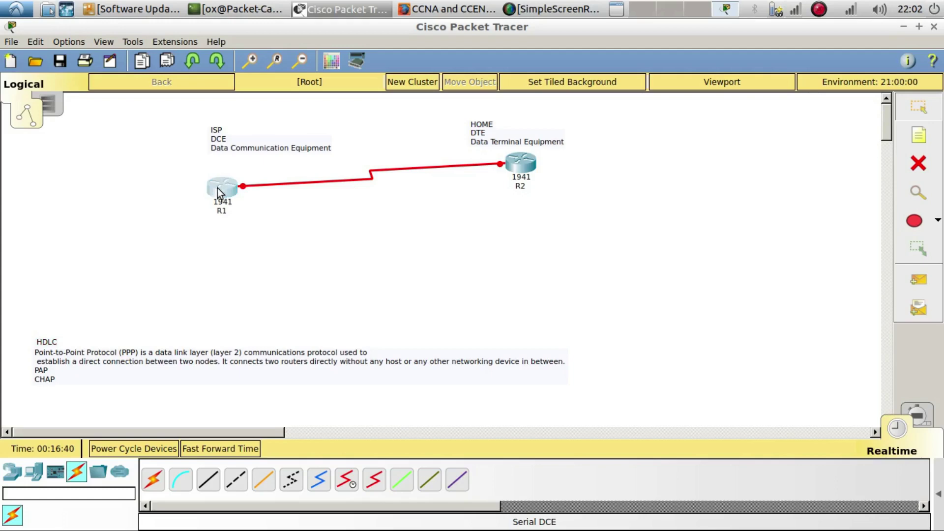
left_click_drag(218, 189, 225, 197)
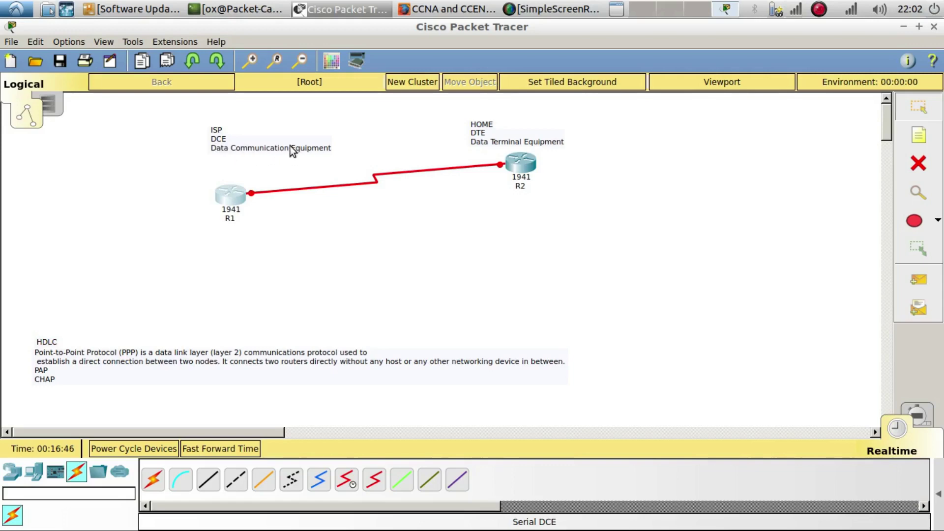
left_click(222, 142)
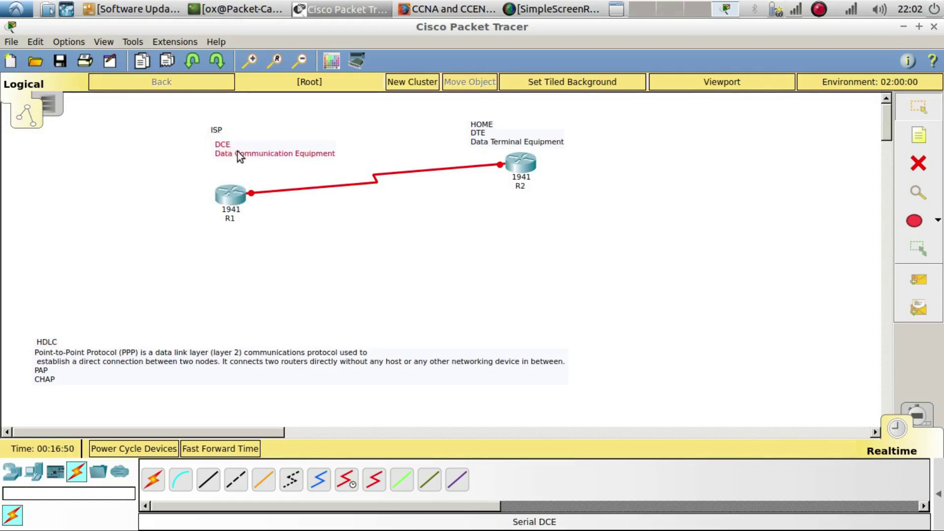
left_click_drag(238, 146, 235, 150)
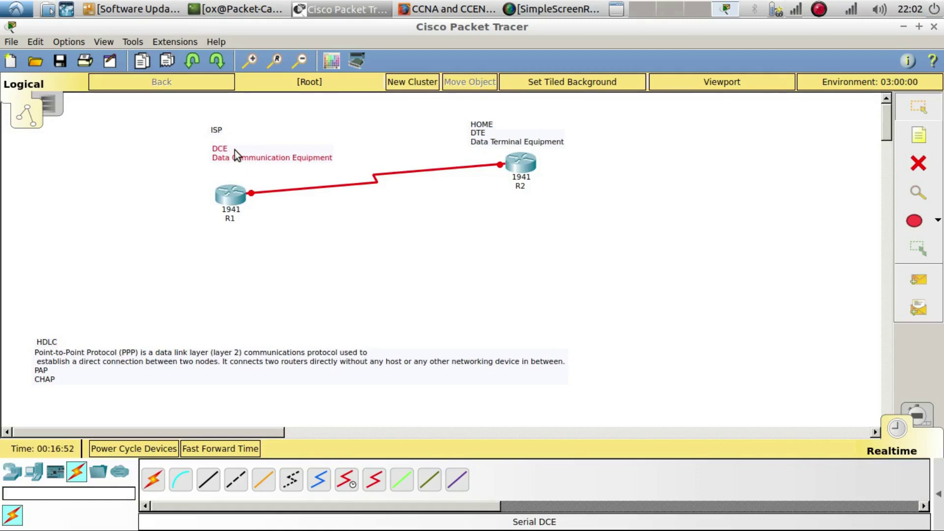
left_click_drag(215, 131, 216, 139)
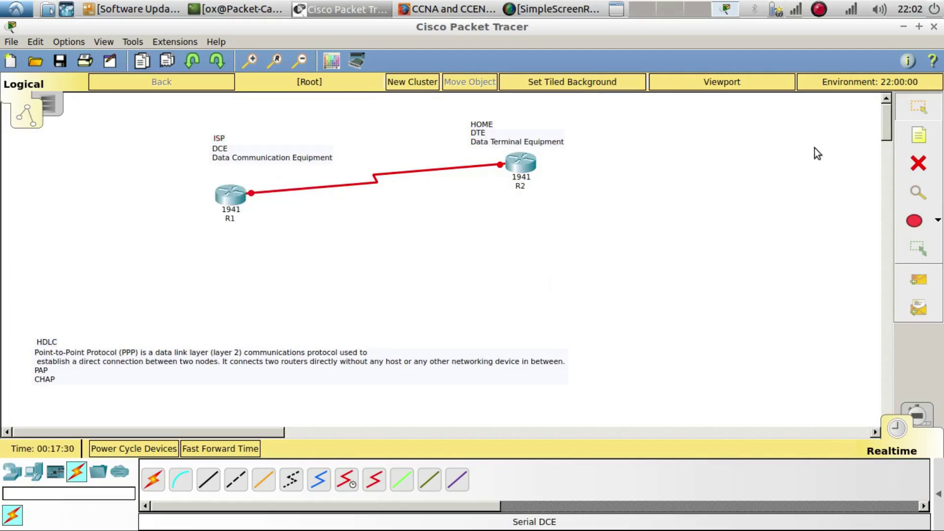
Add a 10.1.1.1/30 text note on the serial link next to R1
left_click(918, 136)
left_click(254, 211)
type("10.1.")
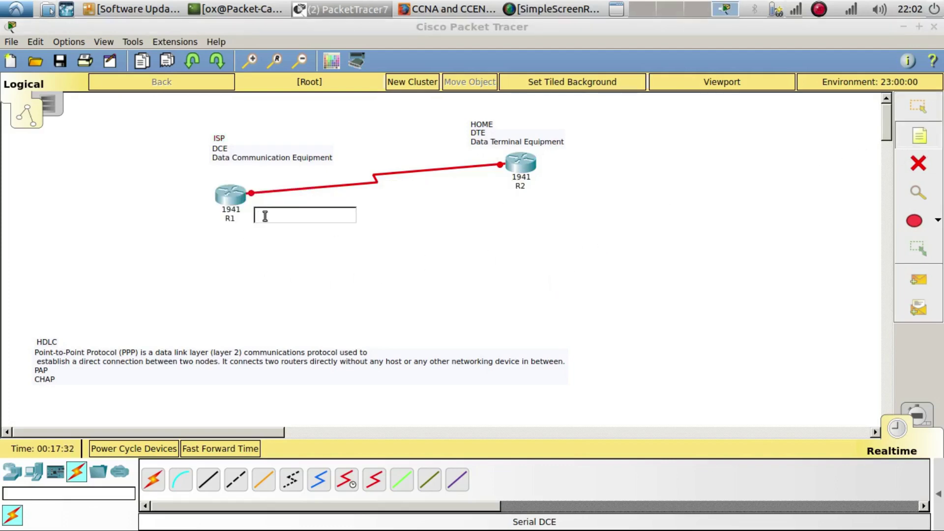
type("1.1.")
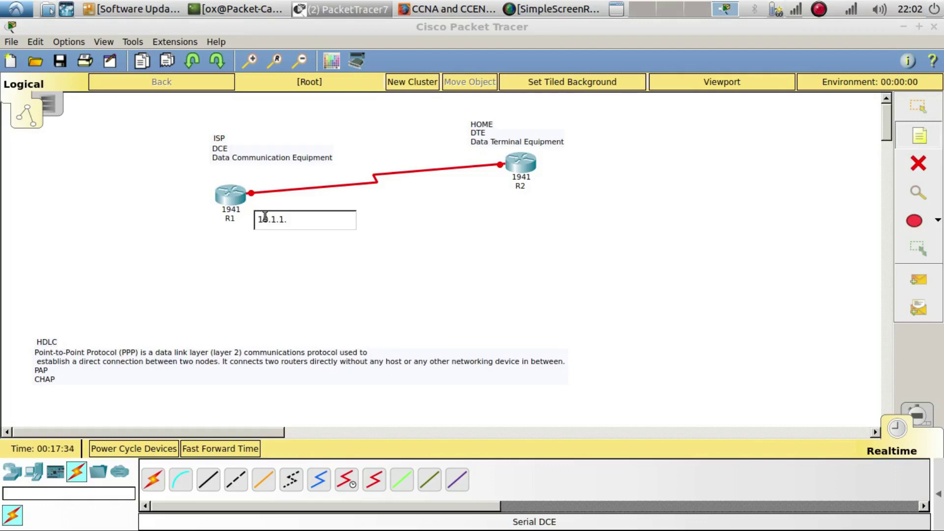
type("/30")
key("Escape")
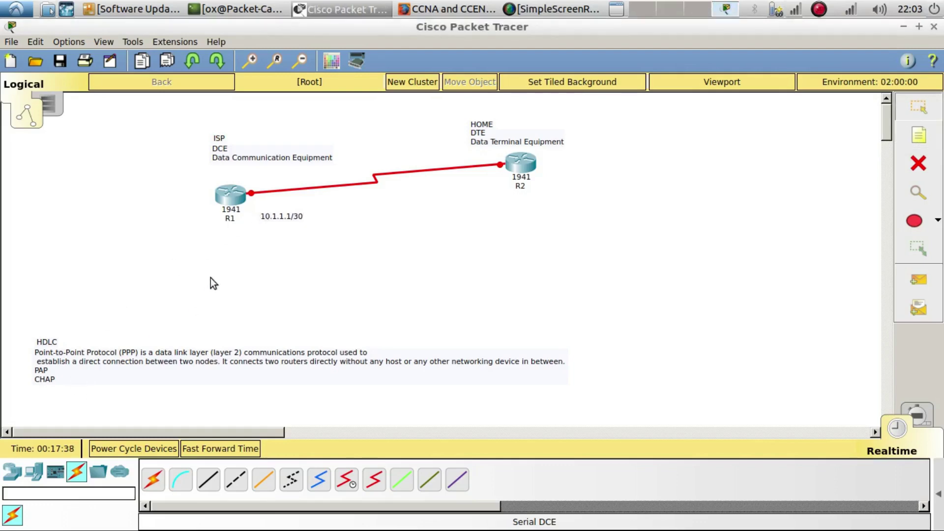
left_click_drag(287, 215, 479, 186)
Duplicate the address note beside R2 as 10.1.1.2/30 and nudge R1 slightly
key("ctrl+c")
key("ctrl+v")
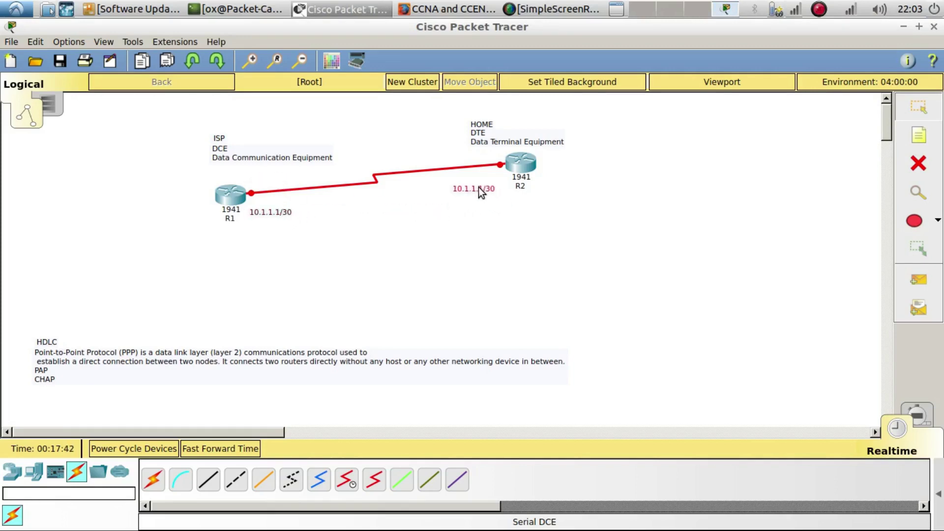
double_click(479, 189)
key("BackSpace")
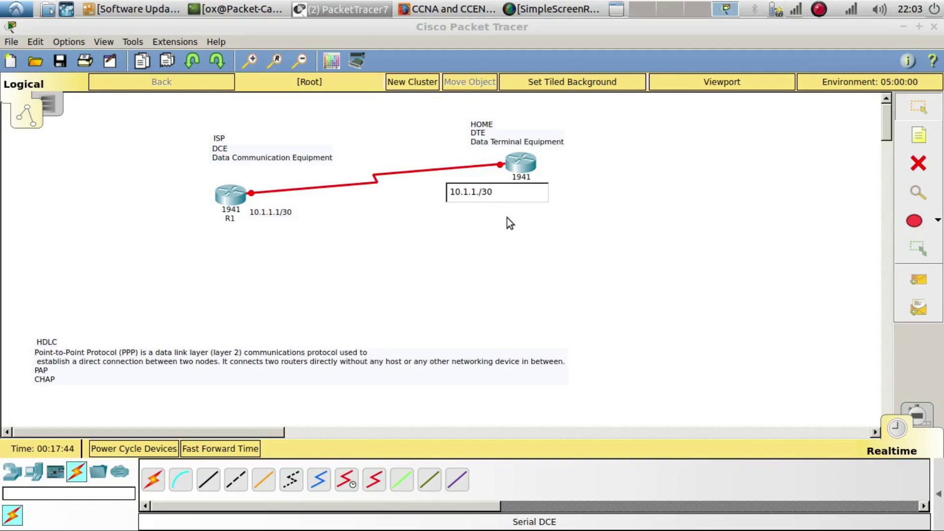
type("2")
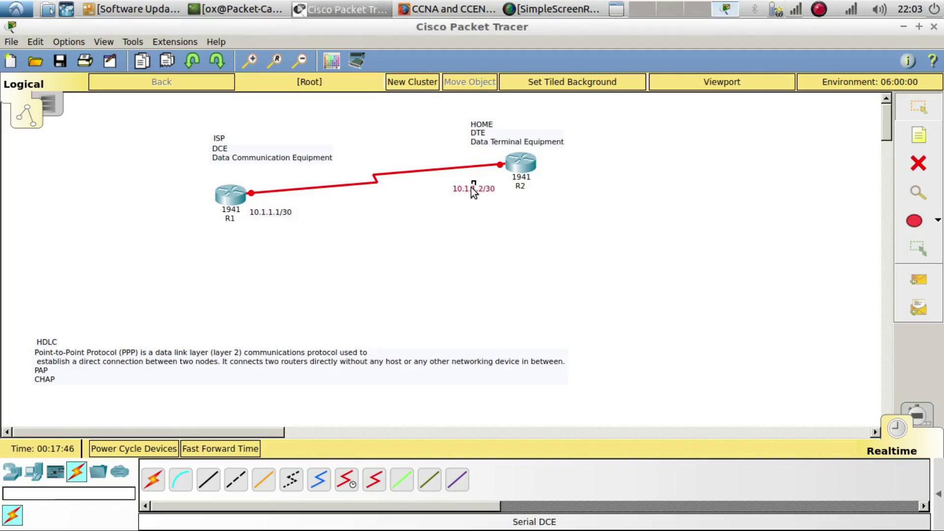
left_click(488, 243)
left_click_drag(220, 206, 220, 196)
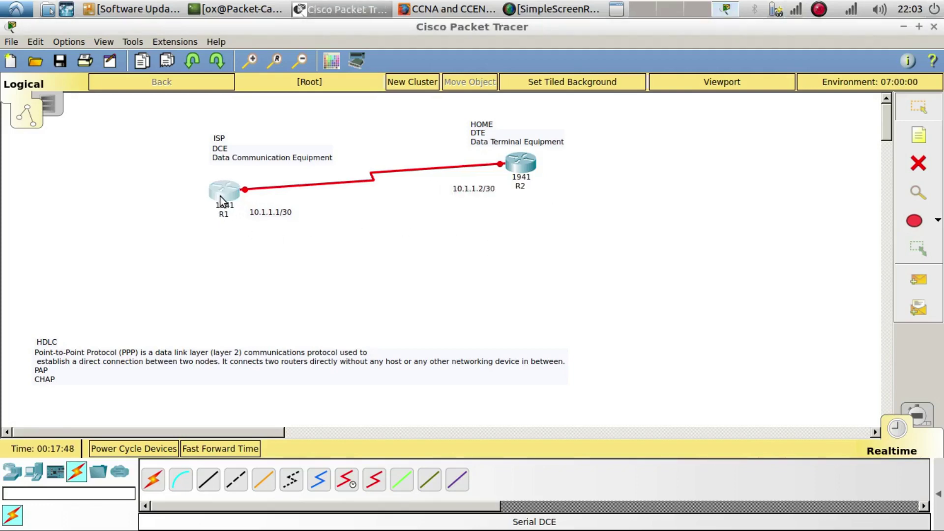
left_click(220, 196)
In R1's CLI, decline the initial setup dialog and enter global configuration mode
left_click_drag(474, 107, 745, 60)
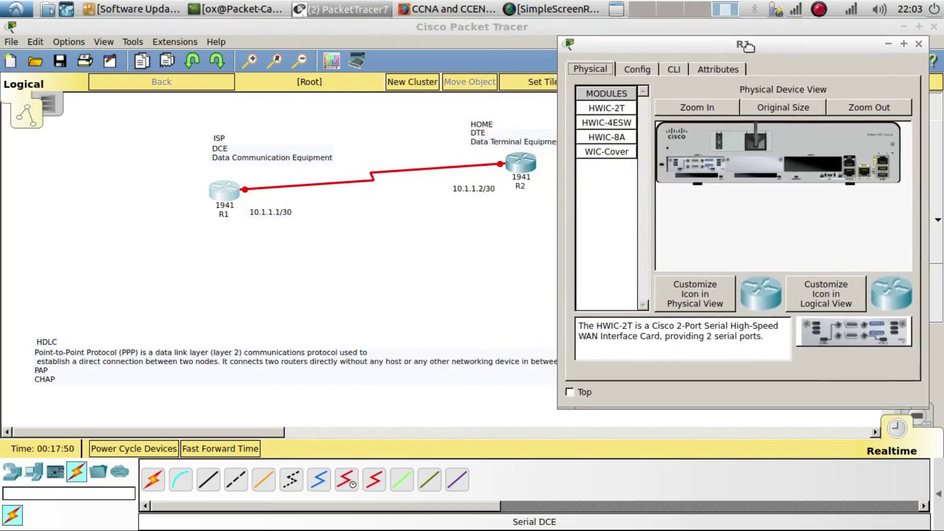
left_click(676, 74)
type("no")
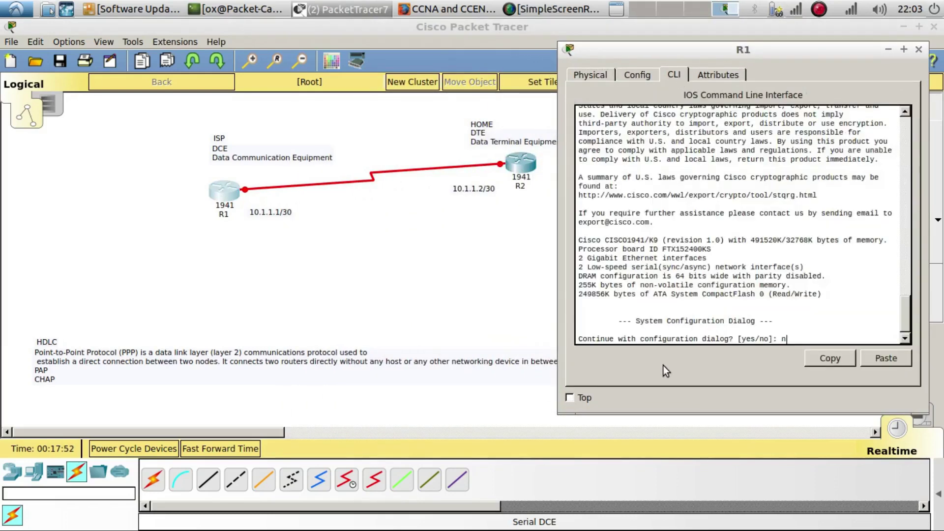
key("Return")
key("Return")
key("Return")
type("en")
key("Return")
type("conf")
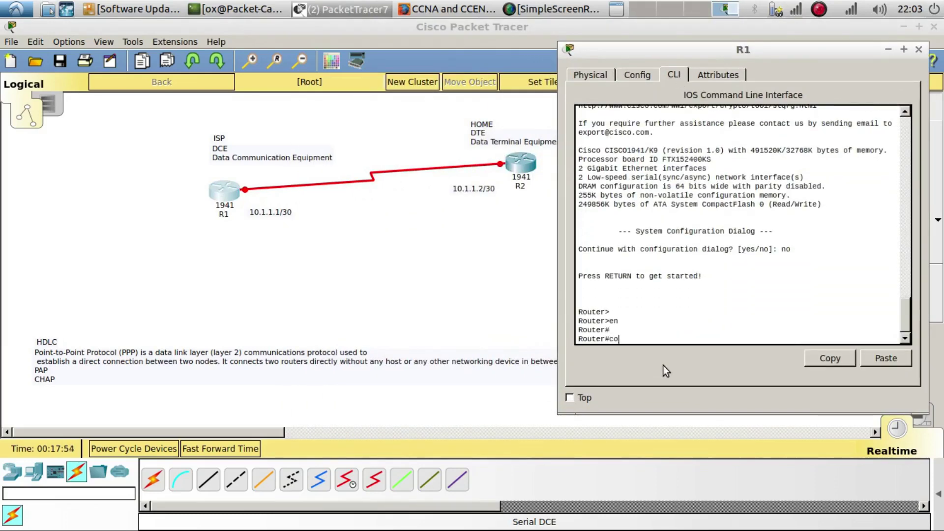
key("Tab")
type("t")
Set the router's hostname to R1
key("Tab")
key("Return")
key("Return")
type("ho")
key("Tab")
type("R")
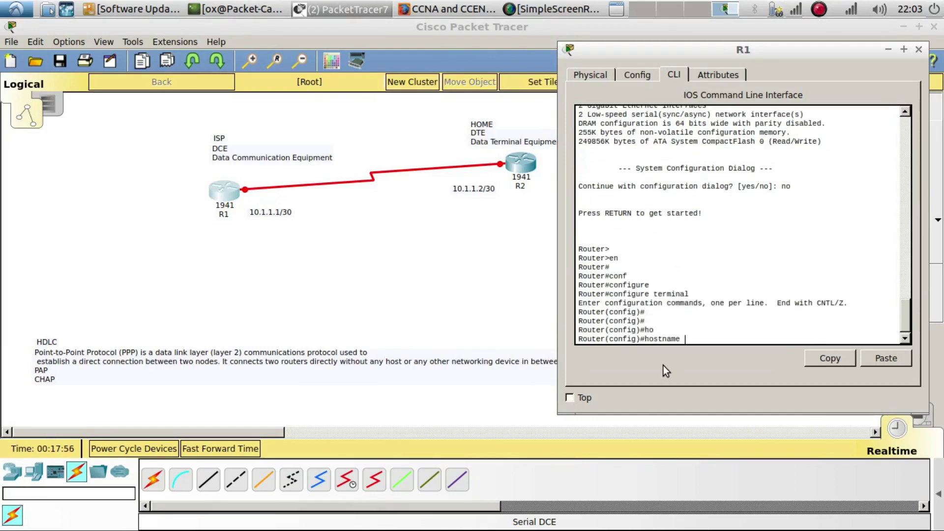
type("1")
key("Return")
key("Return")
key("Return")
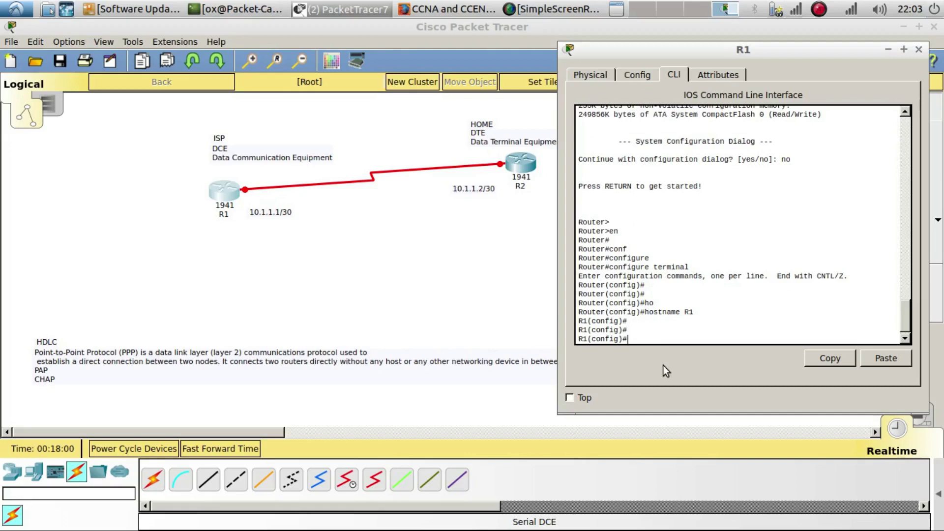
left_click_drag(578, 311, 712, 315)
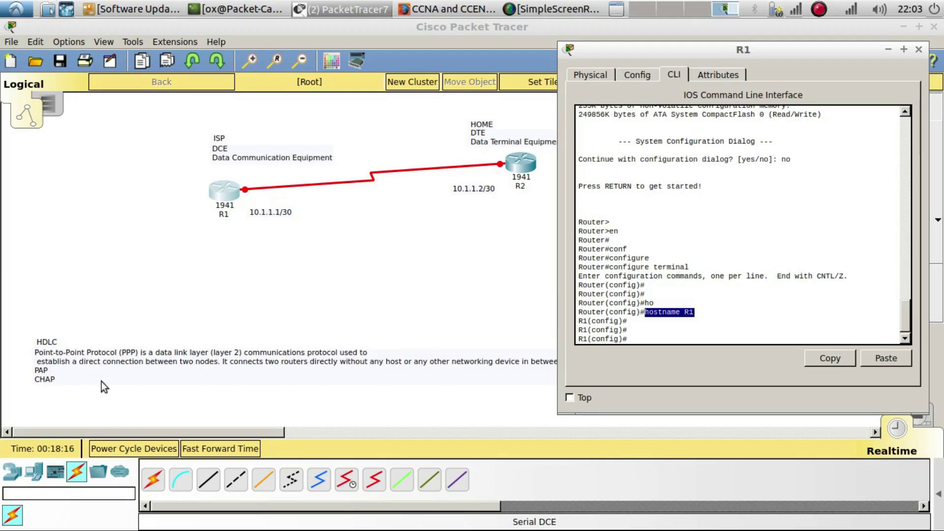
left_click(673, 336)
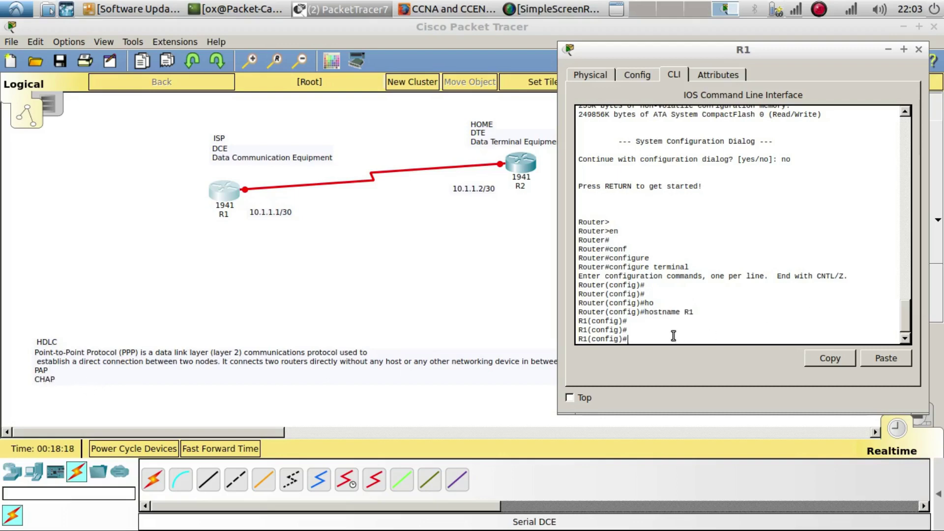
Create local username R2 with its password on R1
type("use")
key("Tab")
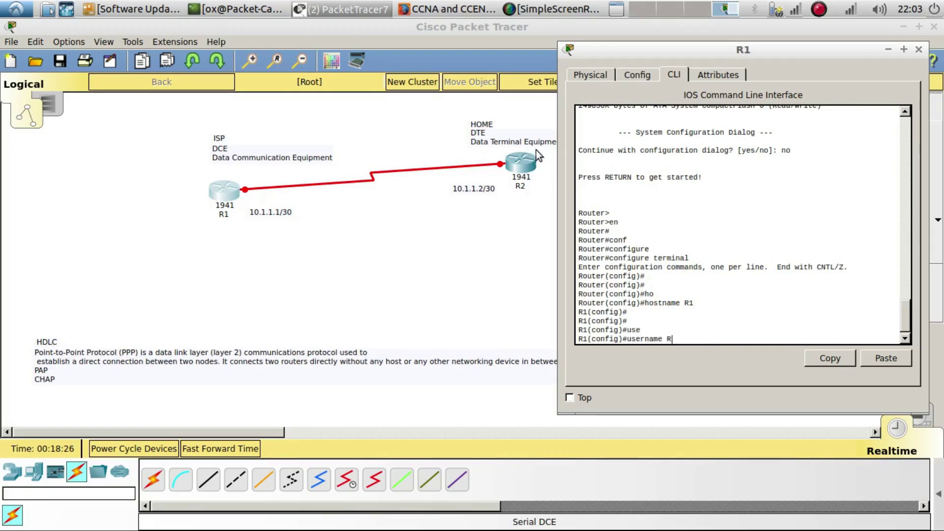
type("2 p")
key("Tab")
type("as")
key("Tab")
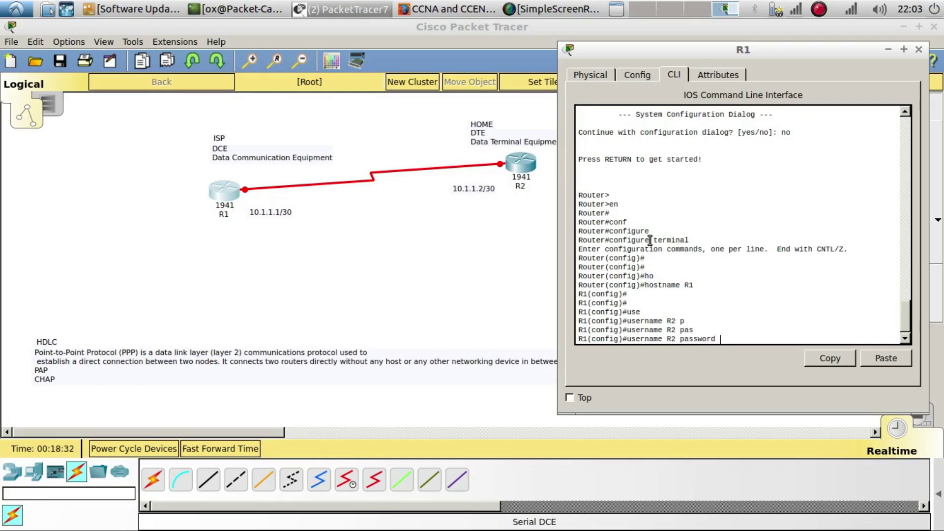
type("cisco")
key("Return")
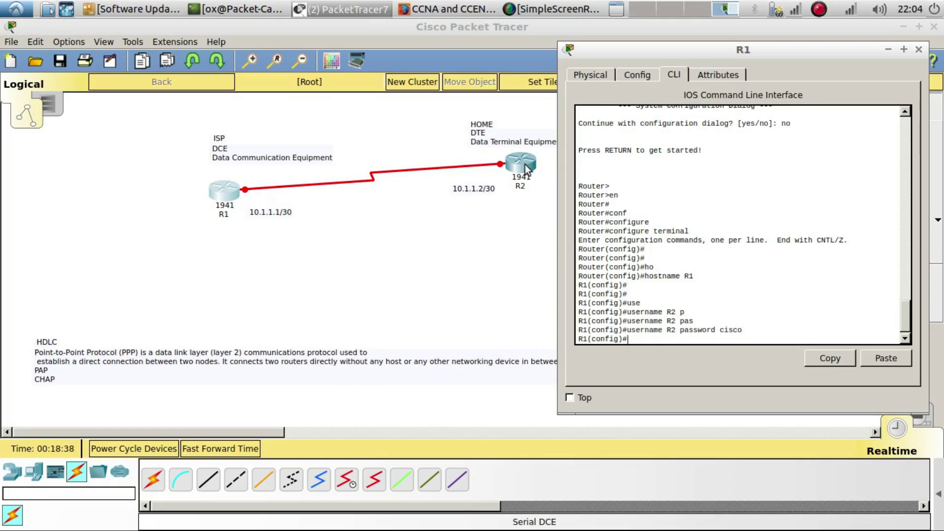
Highlight the password keyword on the username R2 line for emphasis
double_click(730, 330)
left_click(695, 323)
double_click(696, 329)
left_click(683, 341)
double_click(694, 329)
left_click(661, 341)
double_click(706, 328)
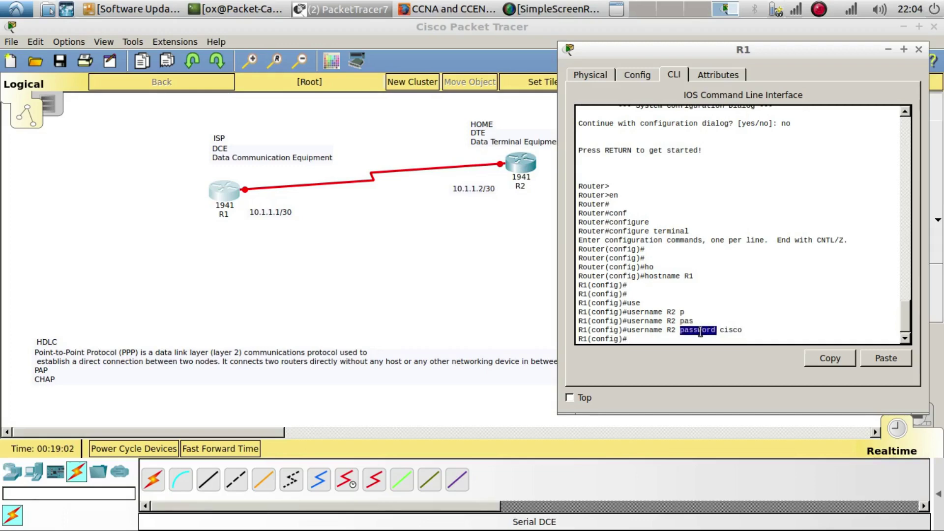
Enter interface s0/1/0 and assign it 10.1.1.1 255.255.255.252
left_click(664, 341)
type("in")
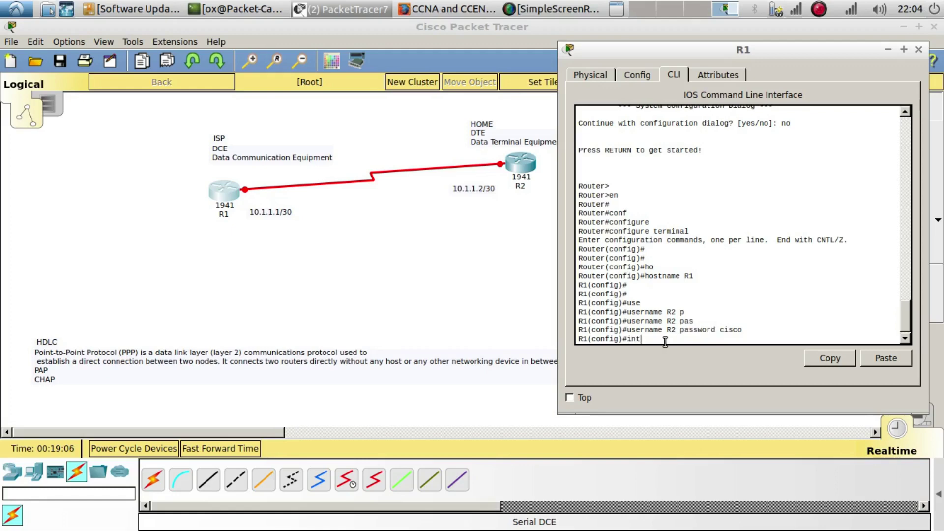
type("t")
key("Tab")
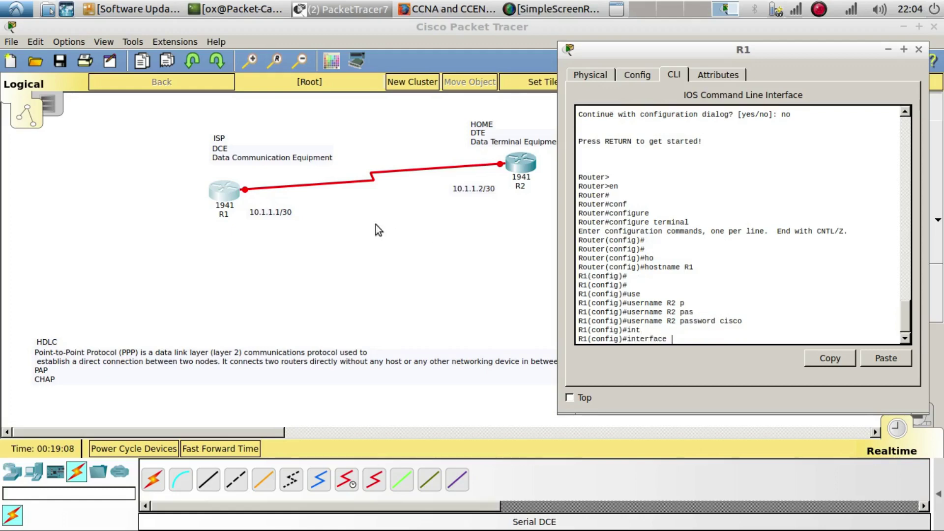
type("s0/1/0")
key("Return")
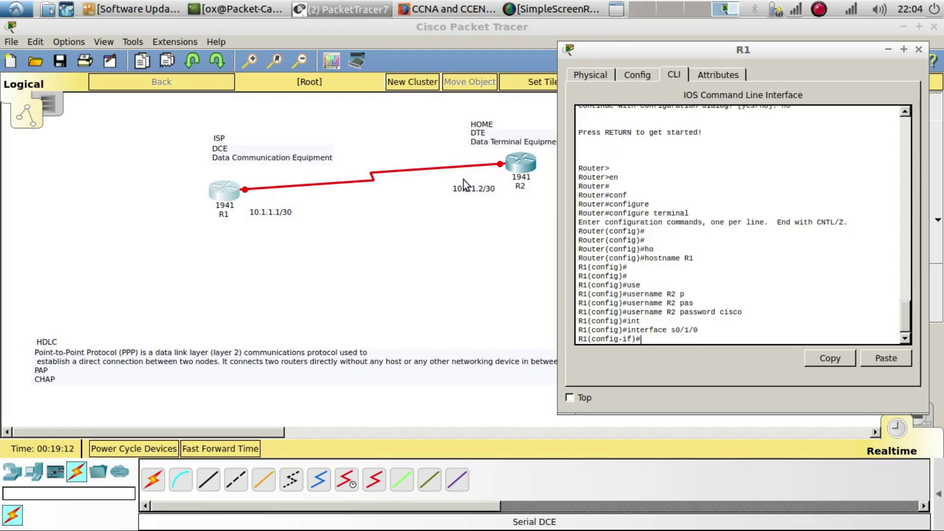
key("Return")
type("ip add")
key("Tab")
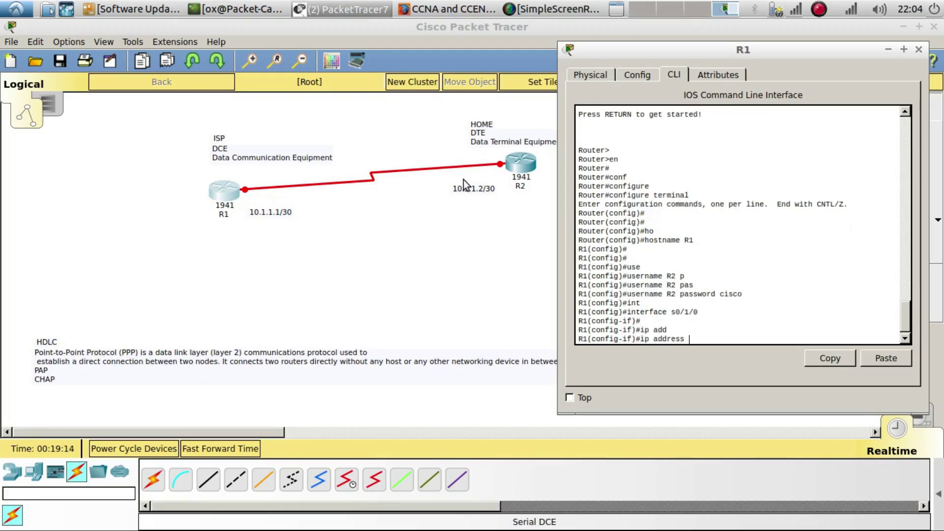
type("10.1.1.1 255.255.255.32")
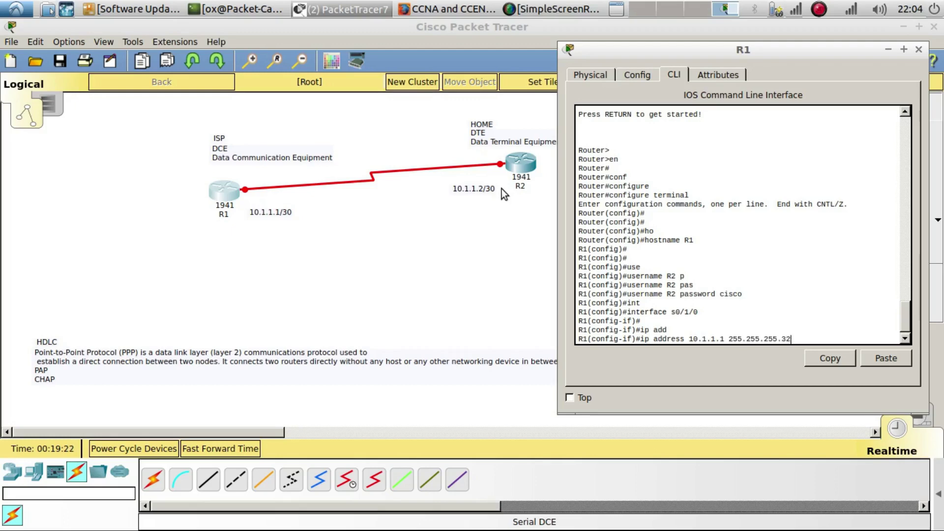
key("BackSpace")
key("BackSpace")
type("252")
key("Return")
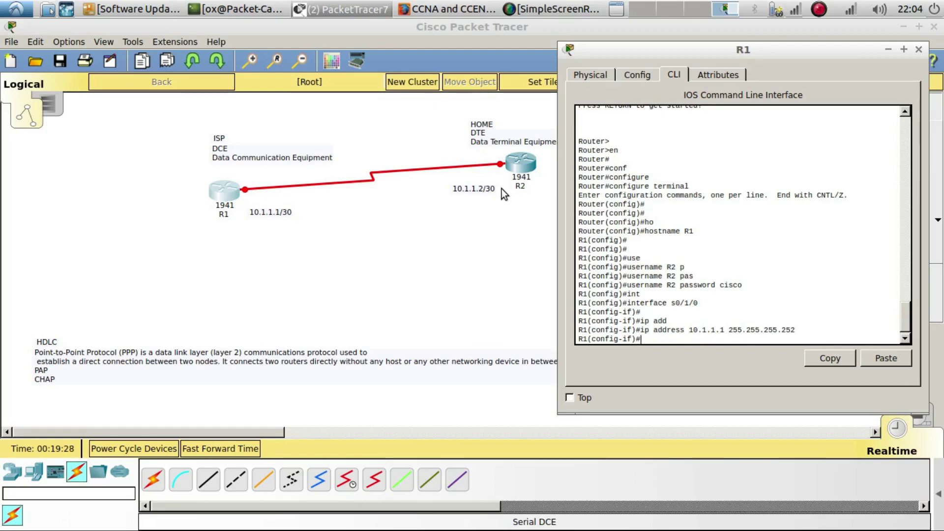
Bring s0/1/0 up with no shutdown and set encapsulation ppp
type("no")
key("Tab")
key("Return")
type("no shu")
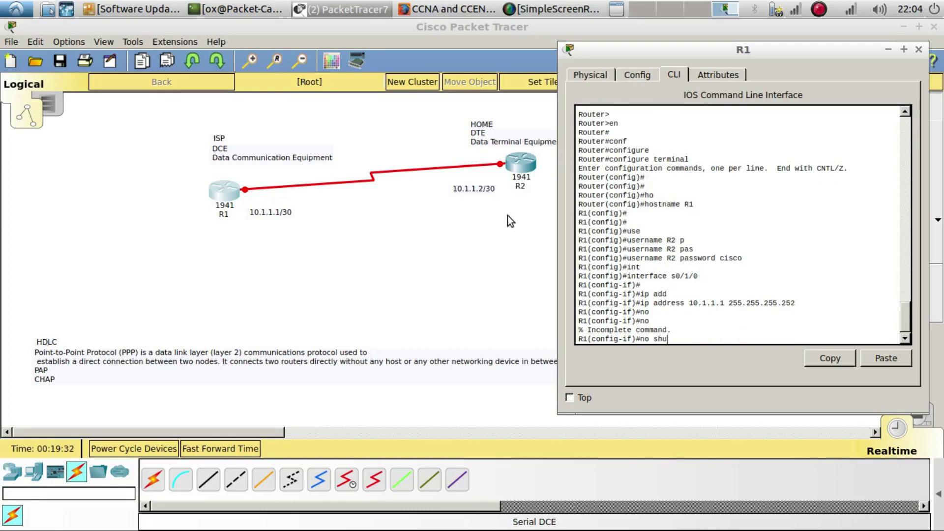
key("Return")
key("Return")
key("Return")
key("Return")
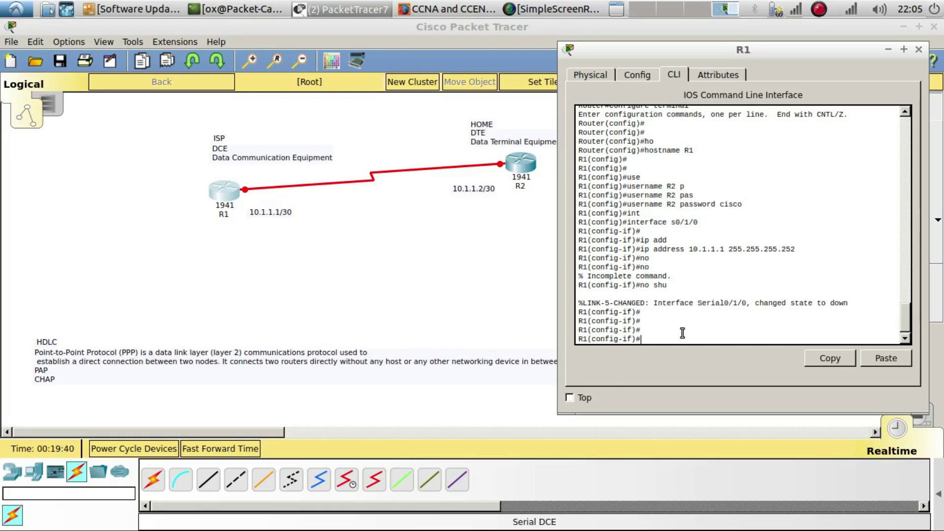
type("en")
key("Tab")
type("ppp")
key("Return")
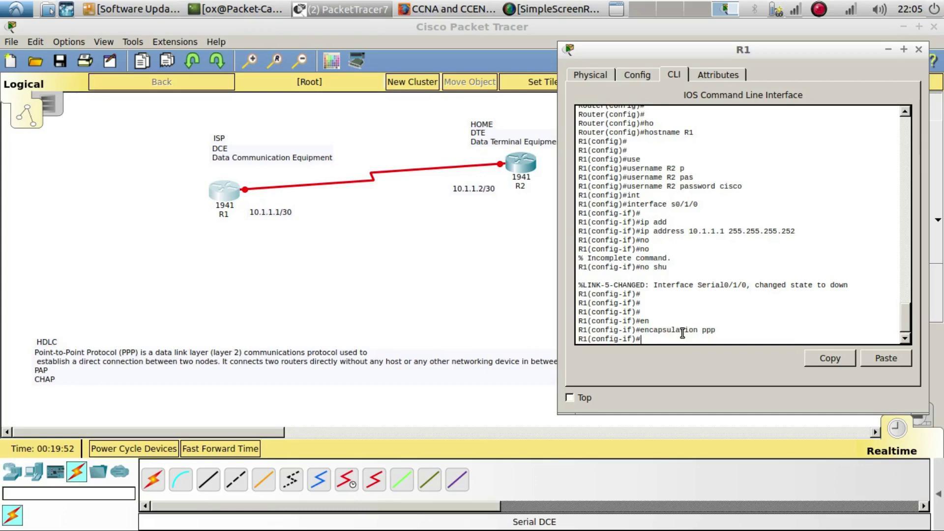
Enable ppp authentication chap on R1's serial interface
type("pp au")
key("Tab")
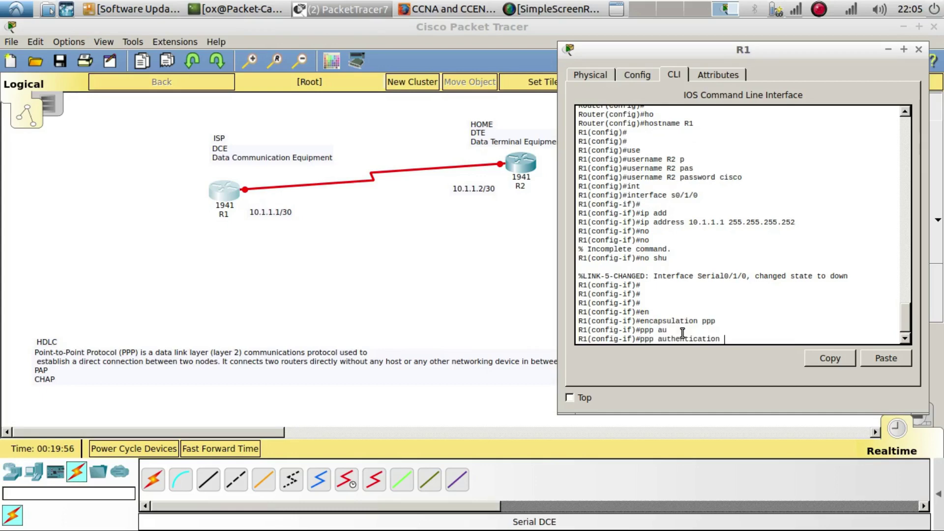
type("ch")
key("Tab")
type("?")
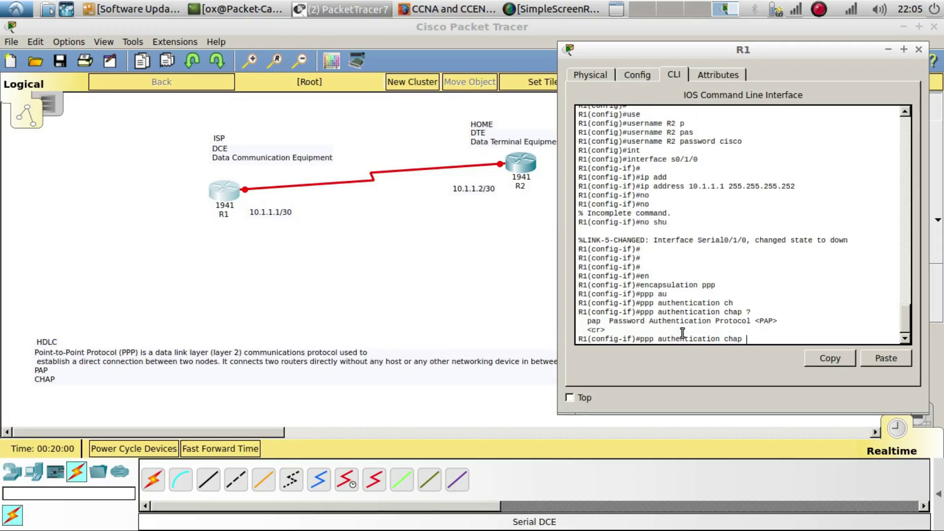
key("Return")
key("Return")
key("Return")
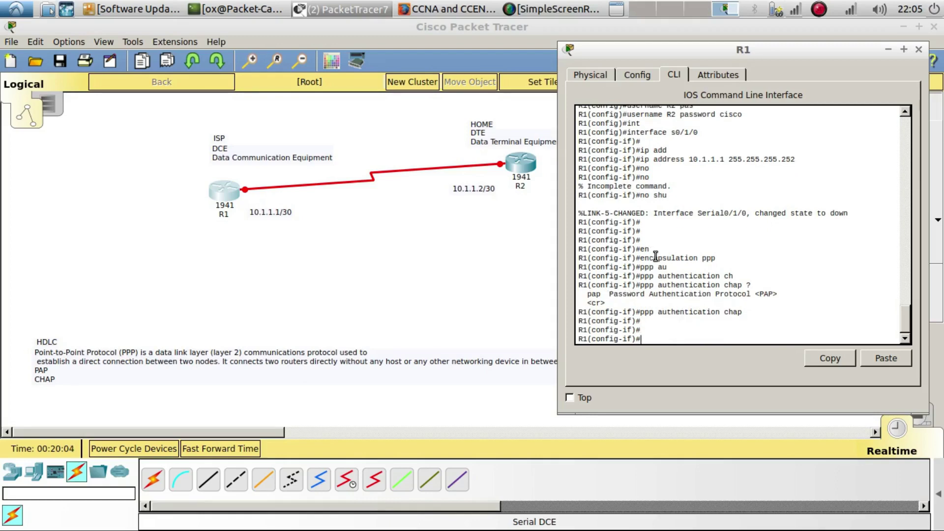
Set the serial interface clock rate to 64000
type("clo")
key("Tab")
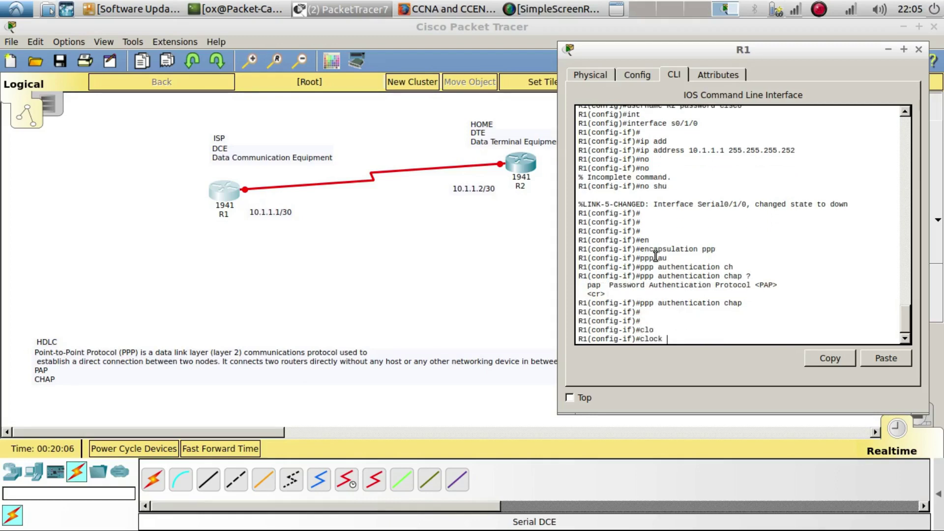
type("?r")
key("Tab")
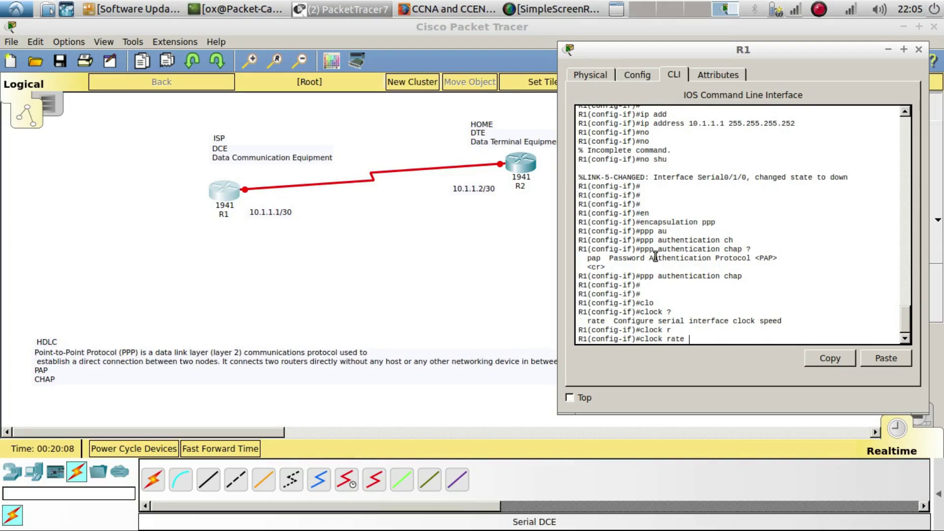
type("?")
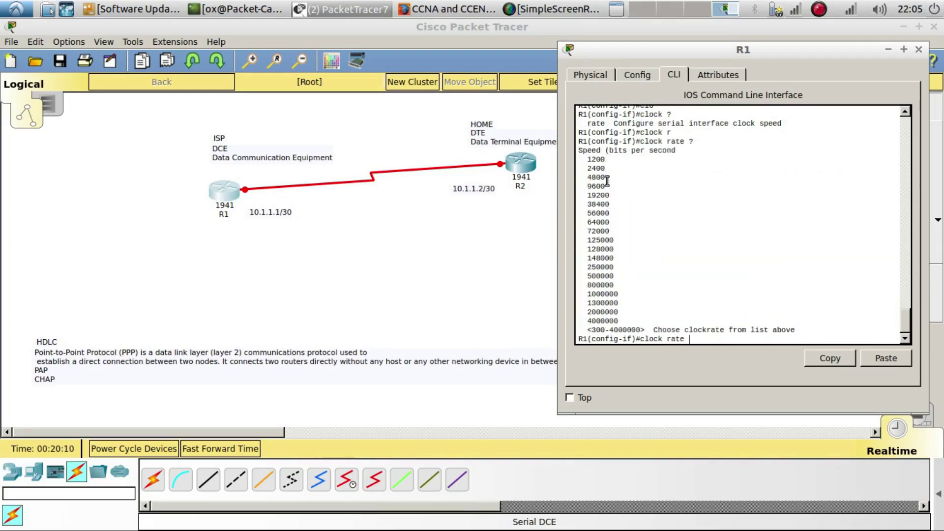
double_click(602, 222)
left_click(705, 342)
type("6400")
key("Return")
key("Return")
key("Return")
Leave configuration mode and save R1's running config to startup-config
type("end")
key("Return")
type("copy ")
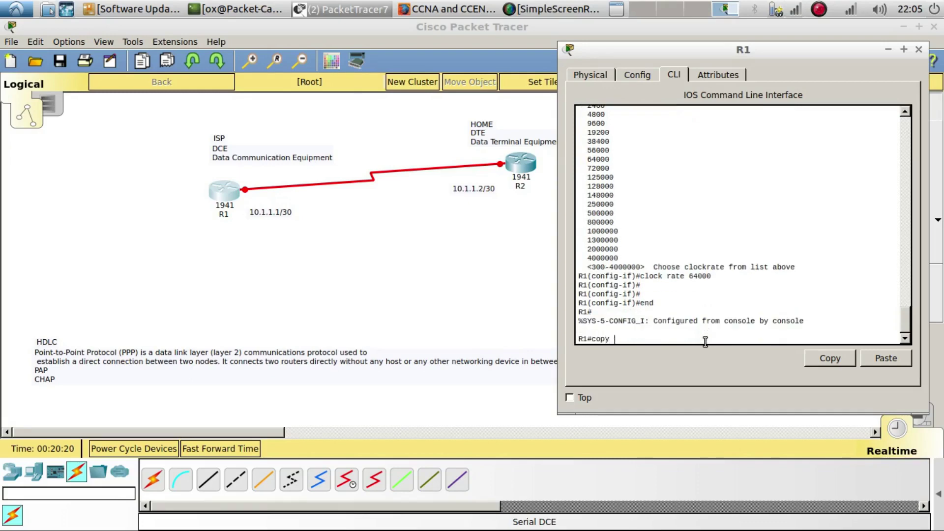
type("run str")
type("aret")
key("BackSpace")
type("t")
key("Return")
key("Return")
key("Return")
key("Return")
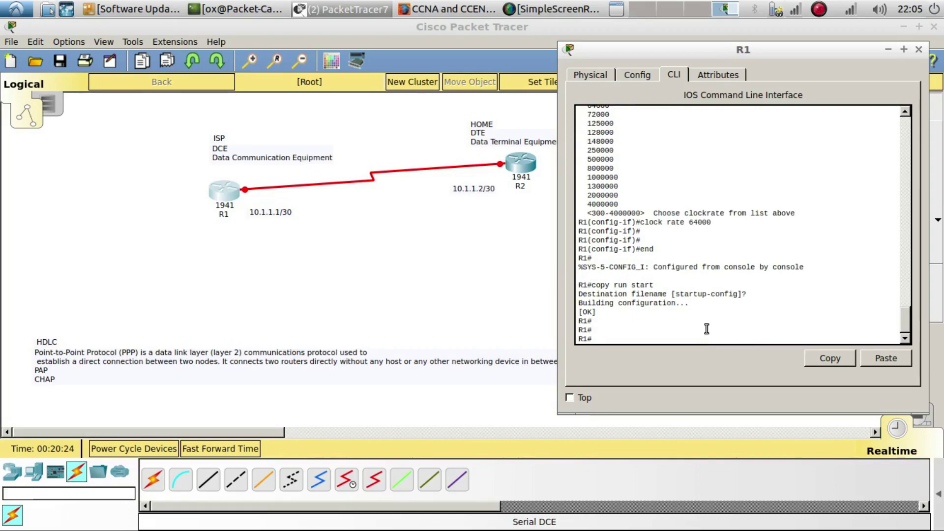
left_click_drag(729, 95, 179, 142)
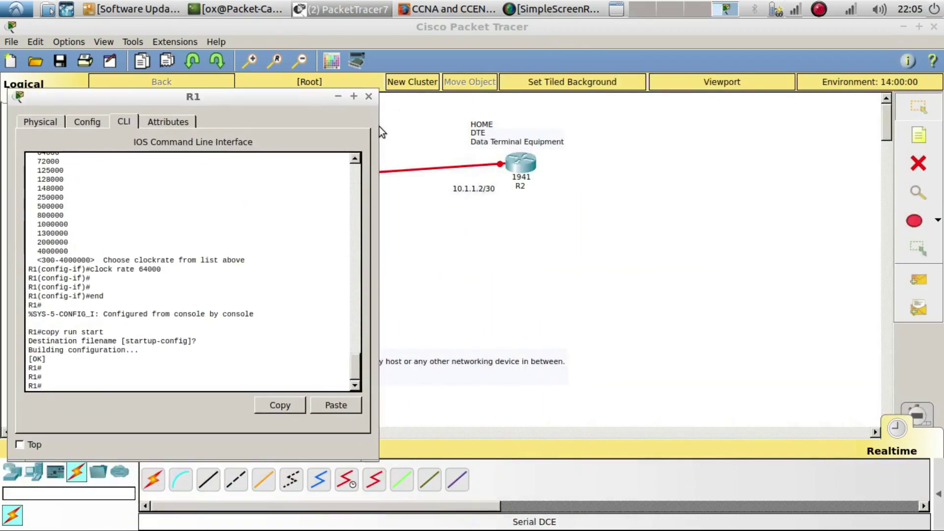
Close R1's window, open R2's CLI and decline the initial setup dialog
left_click(368, 96)
left_click(521, 163)
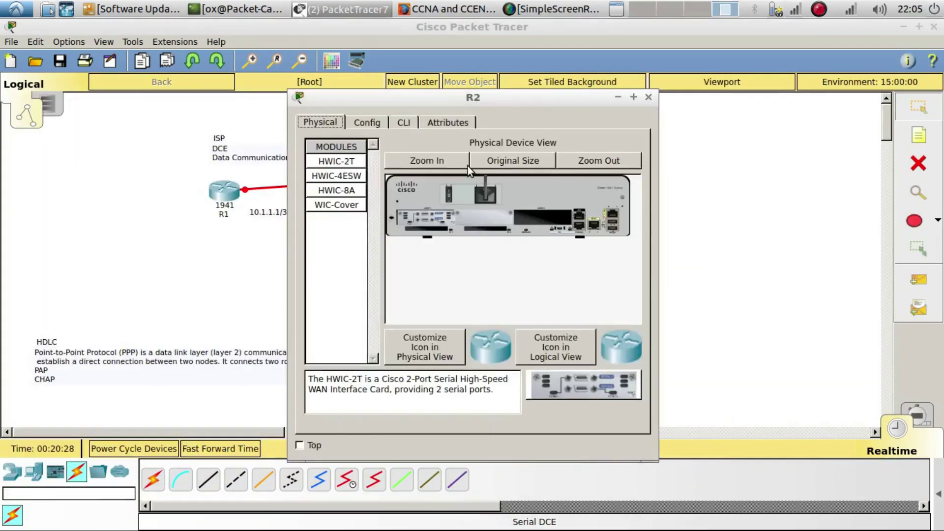
left_click(403, 122)
left_click_drag(442, 97, 757, 67)
type("no")
key("Return")
key("Return")
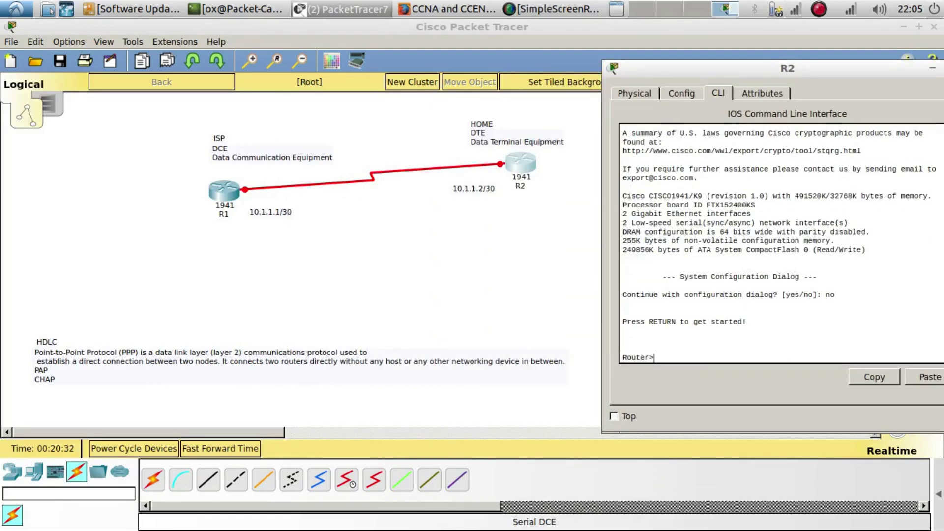
Enter global configuration mode on R2 and set hostname R2
type("en")
key("Return")
type("conf")
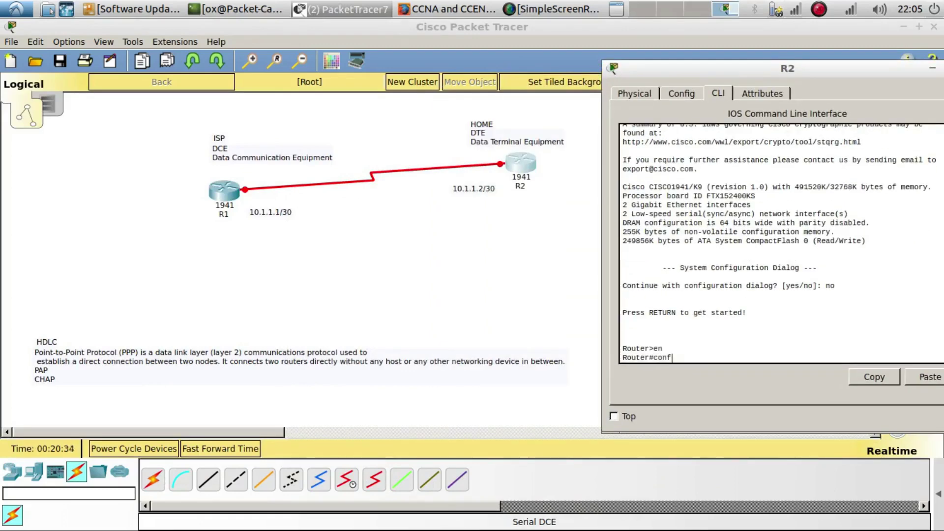
key("Tab")
key("Tab")
type("terminal")
key("Return")
key("Return")
type("h")
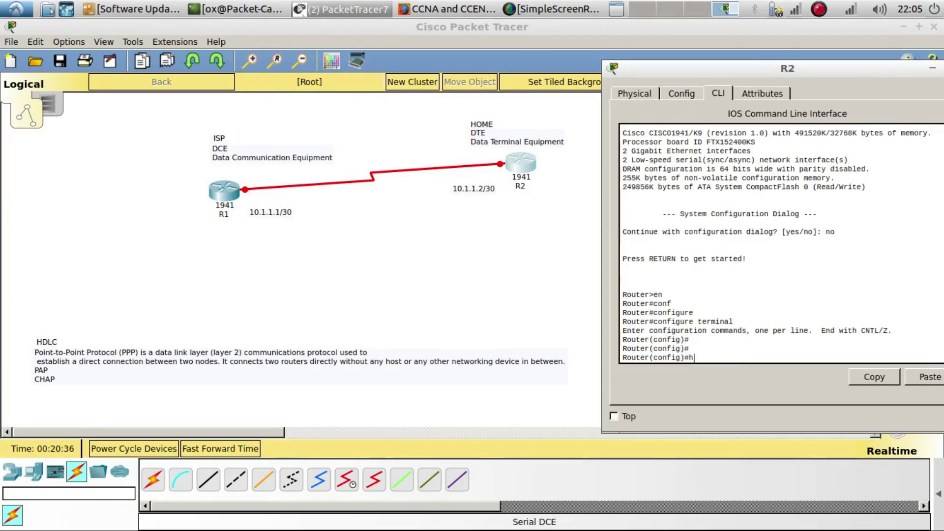
type("op")
key("Tab")
key("BackSpace")
key("Tab")
type("R2")
key("Return")
key("Return")
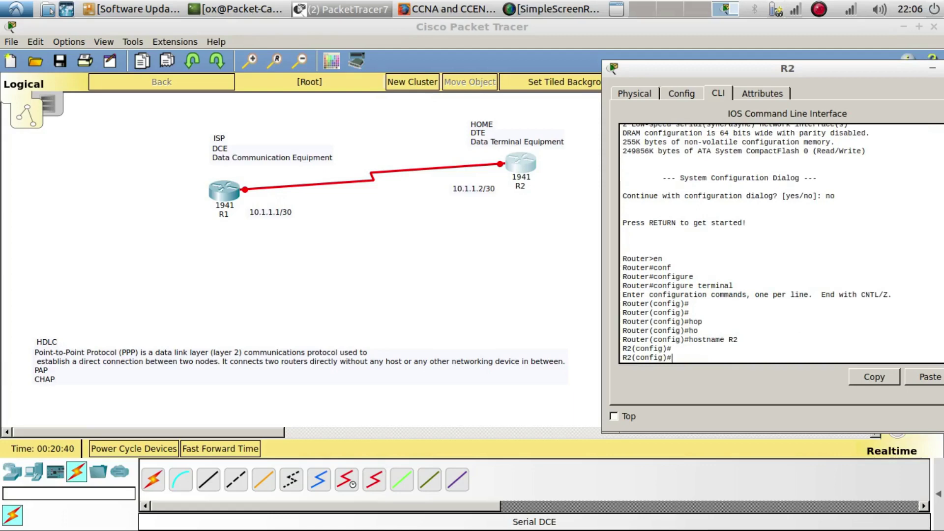
Create local username R1 with its password on R2
type("use")
key("Tab")
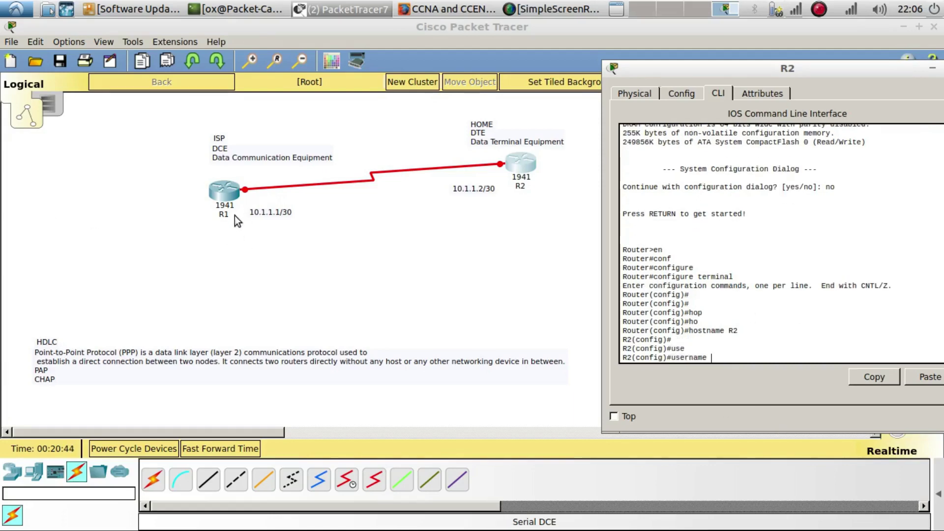
type("R1")
key("Return")
key("Return")
key("Return")
key("Up")
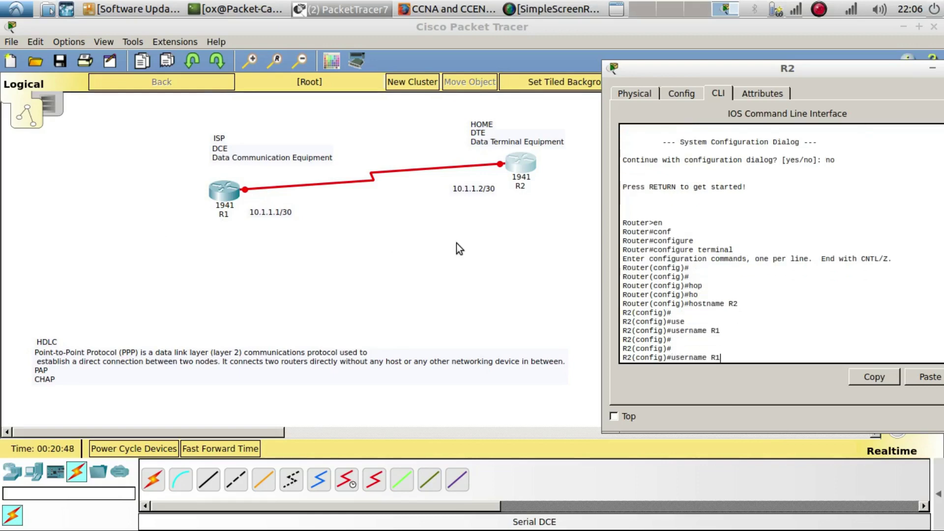
type("p")
key("Tab")
type("ass")
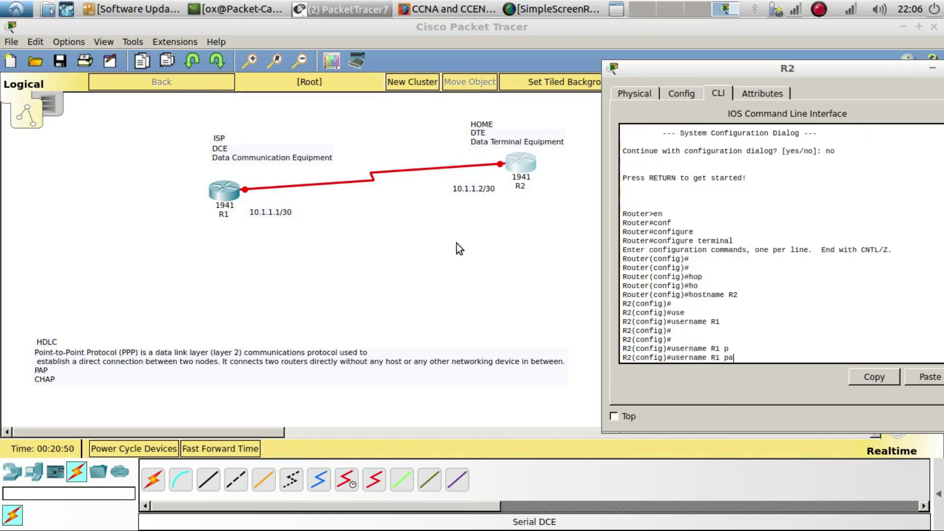
key("Tab")
type("?")
type("cisco")
key("Return")
key("Return")
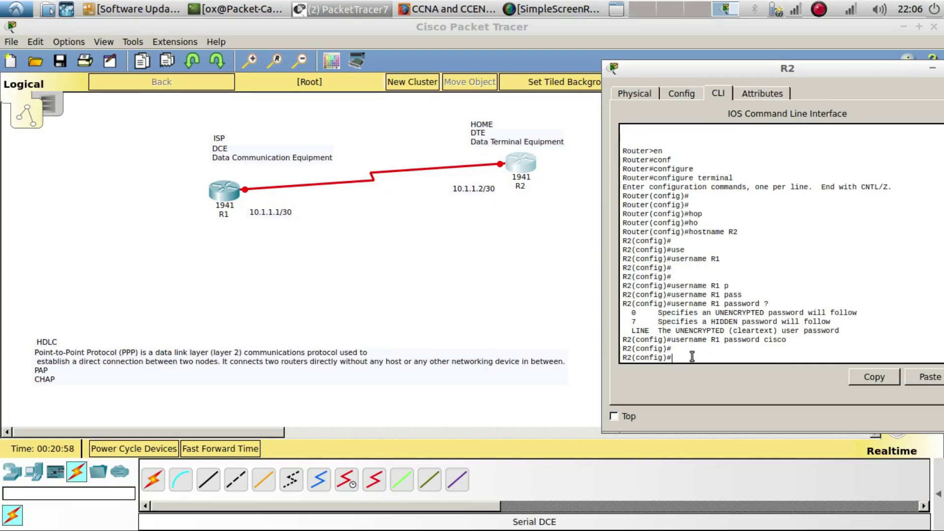
Enter R2's serial 0/1/0 interface and assign 10.1.1.2 255.255.255.252
type("int g0/1/0")
key("Return")
key("Return")
type("ip add")
key("Tab")
type("10.1.1.2 255.")
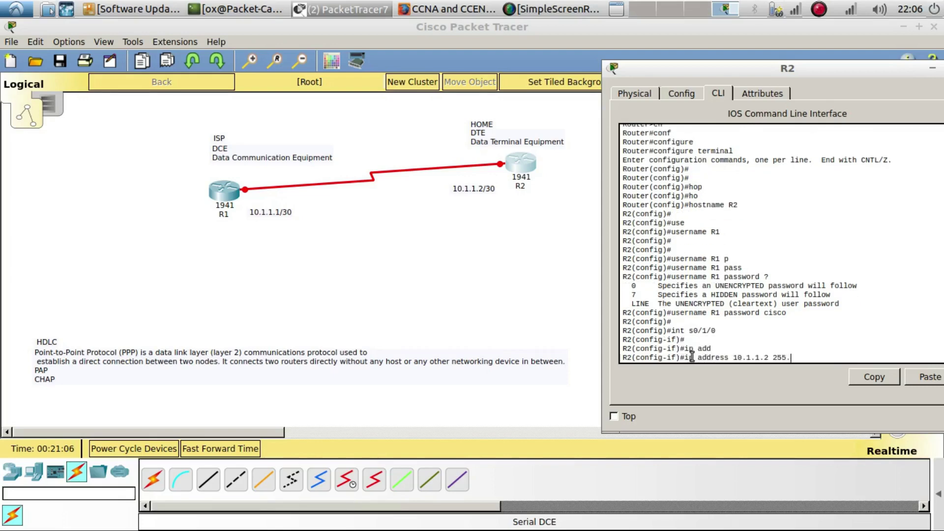
type("255.2553.")
type(".")
key("BackSpace")
key("BackSpace")
key("BackSpace")
type("2")
key("BackSpace")
type(".252")
key("Return")
Enable R2's serial interface with no shutdown
type("no shu")
key("Tab")
key("Return")
key("Return")
key("Return")
key("Return")
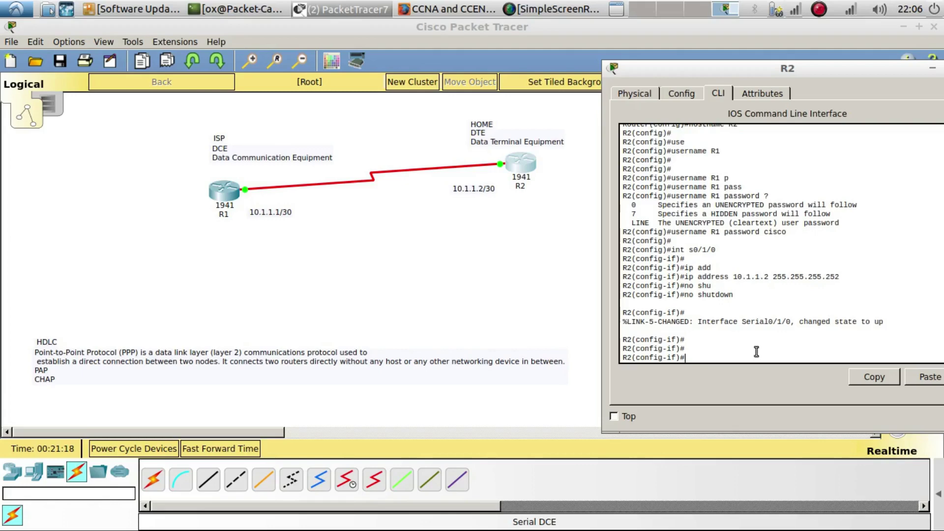
type("en")
key("Tab")
Set PPP encapsulation and CHAP authentication on R2's Serial0/1/0, and watch the line protocol come up
type("ppp")
key("Return")
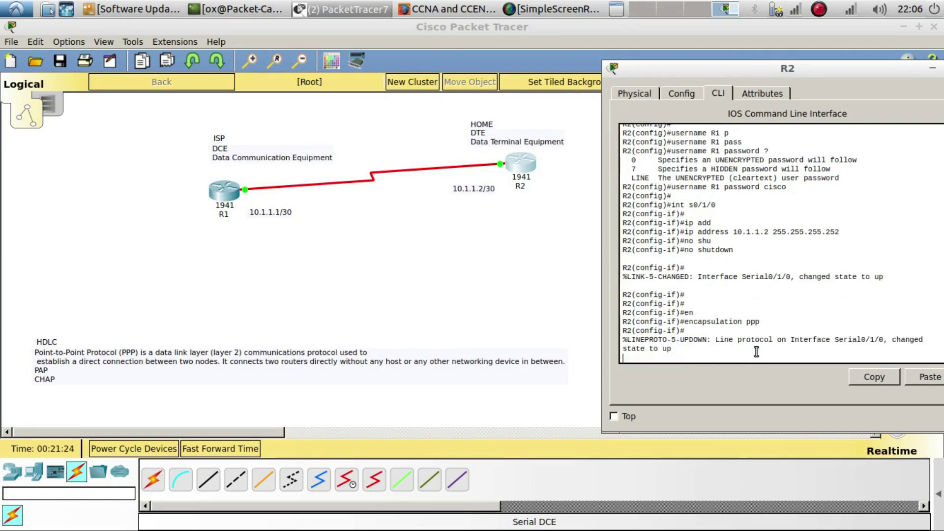
key("Return")
key("Return")
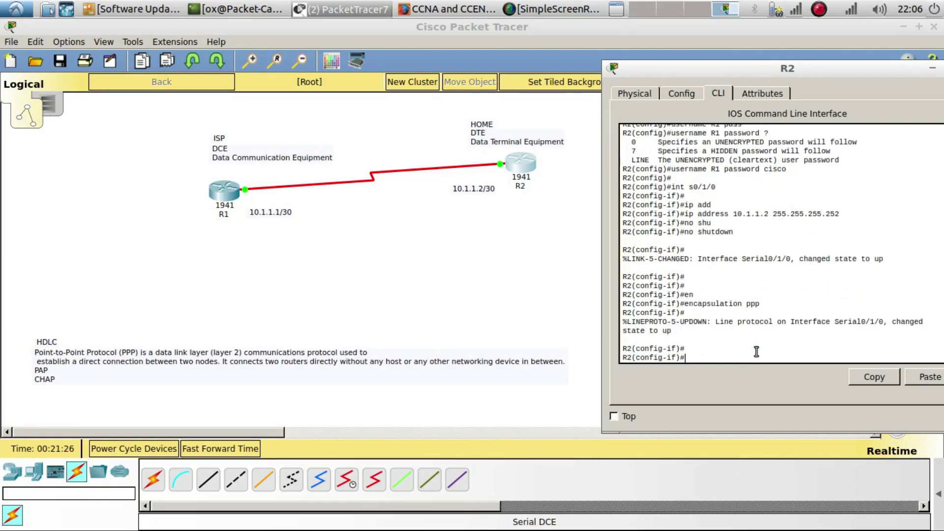
type("o")
type("ppp au")
key("Tab")
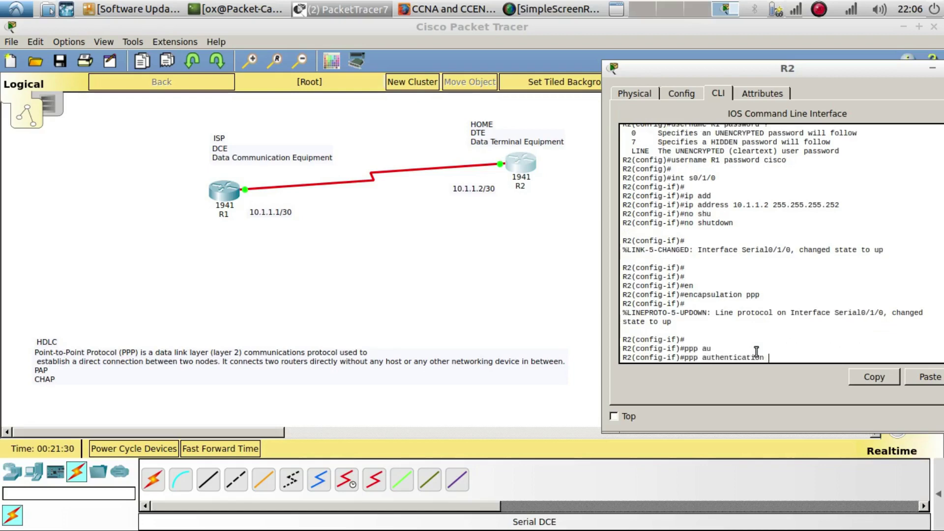
type("ch")
key("Tab")
key("Return")
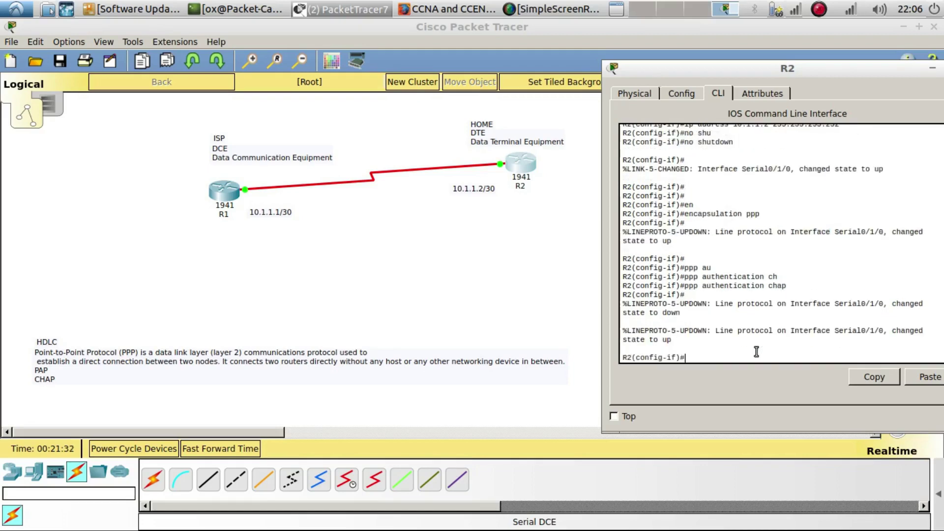
left_click_drag(695, 316, 621, 305)
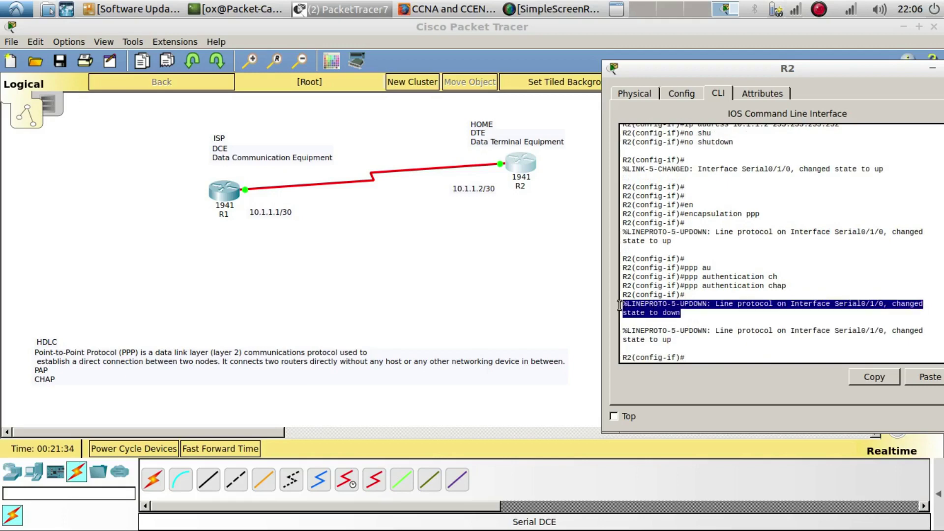
left_click_drag(671, 341, 625, 333)
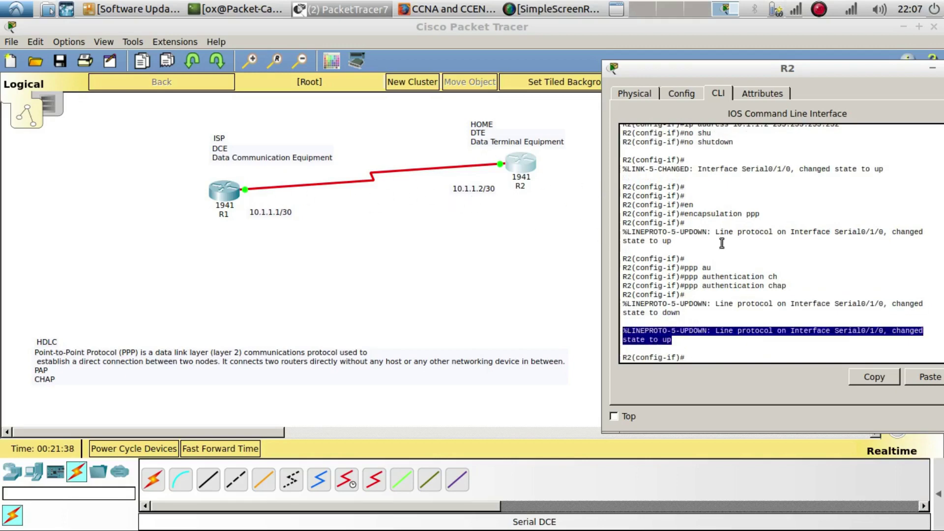
left_click(717, 353)
Exit configuration mode and save R2's configuration with 'copy run start'
type("end")
key("Return")
key("Return")
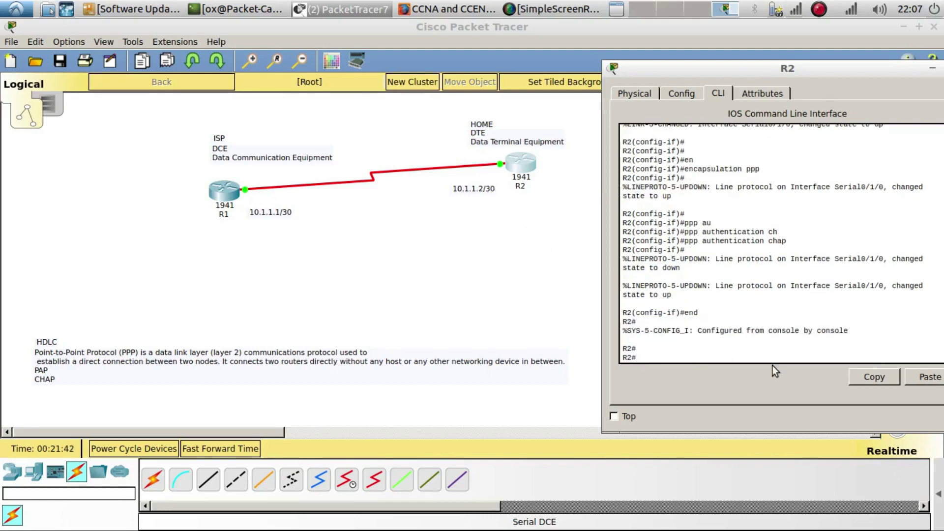
type("copy run start")
key("Return")
key("Return")
key("Return")
key("Return")
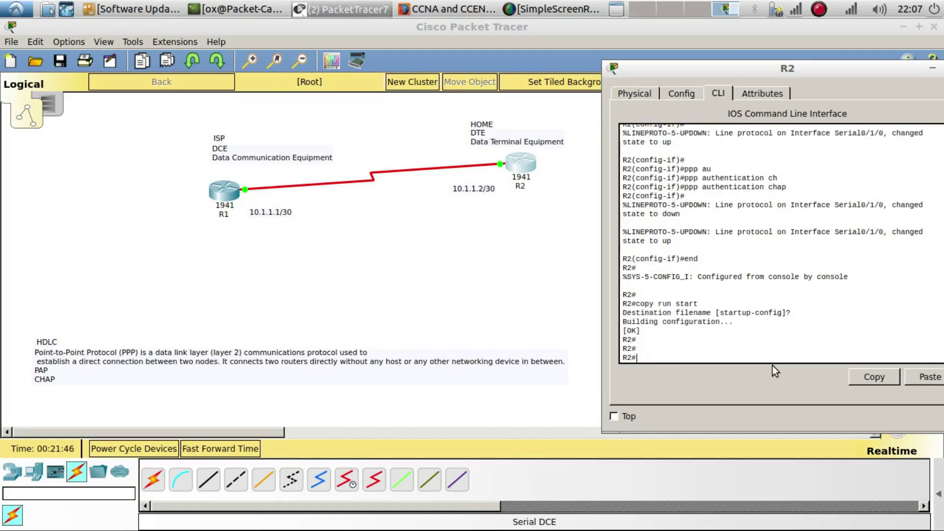
Ping R1 at 10.1.1.1 from R2 and confirm 5/5 replies
left_click_drag(695, 67, 648, 47)
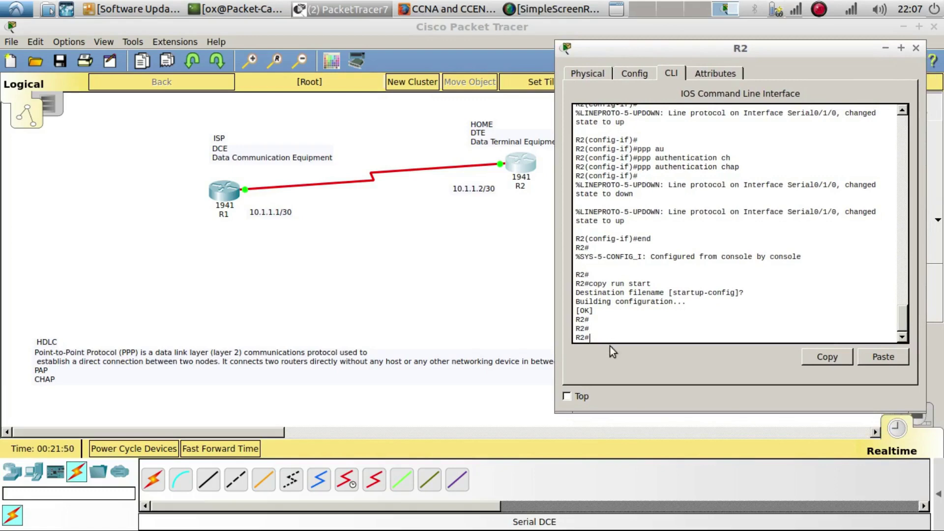
type("ping 10.1.1.1")
key("Return")
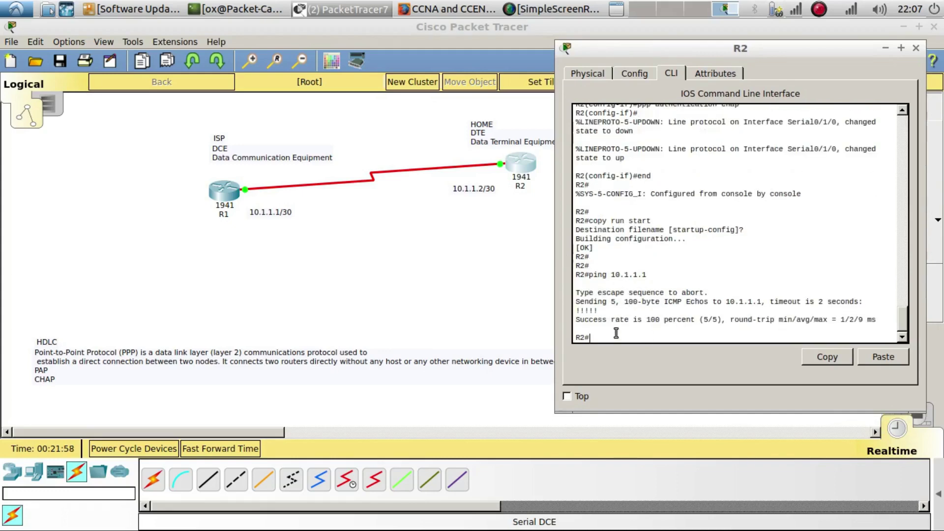
In global configuration, give user R1 a new, mismatched CHAP password, then exit
type("confi")
key("Tab")
type("t")
key("Tab")
key("Return")
key("Return")
key("Return")
key("Return")
type("u")
key("Tab")
type("R1 p")
key("Tab")
type("ass")
key("Tab")
type("ci")
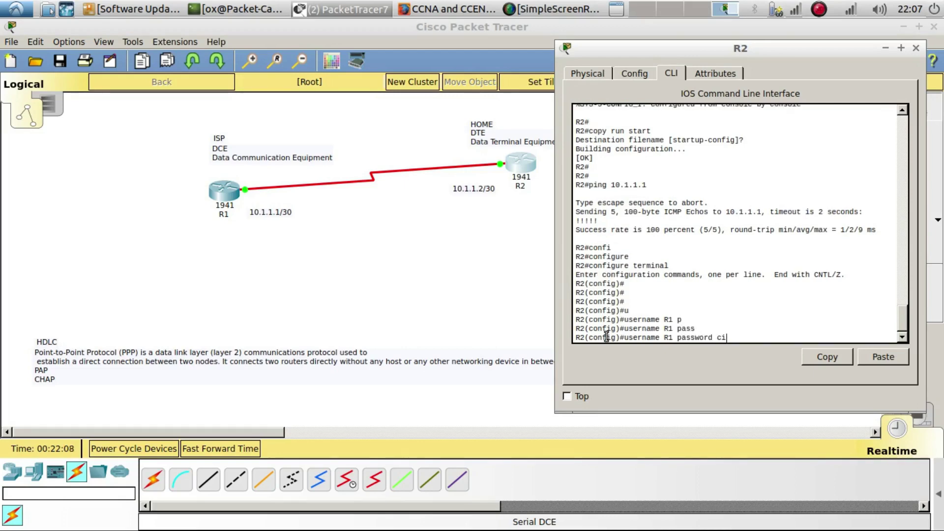
key("BackSpace")
type("cid")
key("BackSpace")
type("scos")
key("Return")
key("Return")
key("Return")
type("rnend")
key("Return")
key("Return")
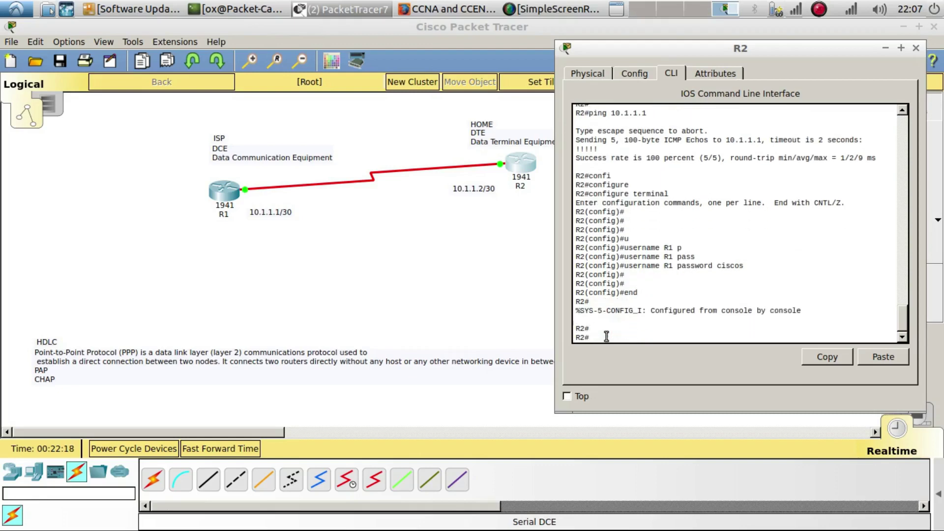
key("Up")
key("Up")
Rerun the ping to 10.1.1.1, then enter configuration for interface s0/1/0
key("Return")
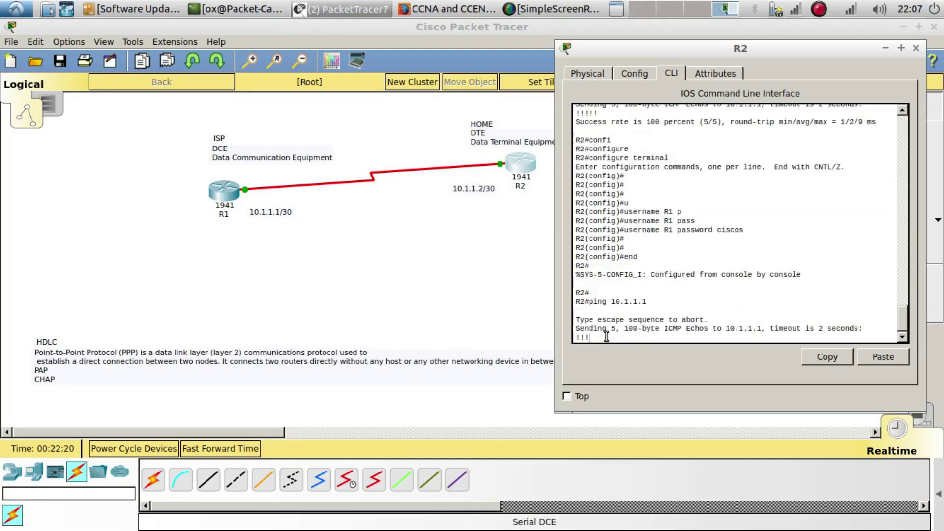
type("con")
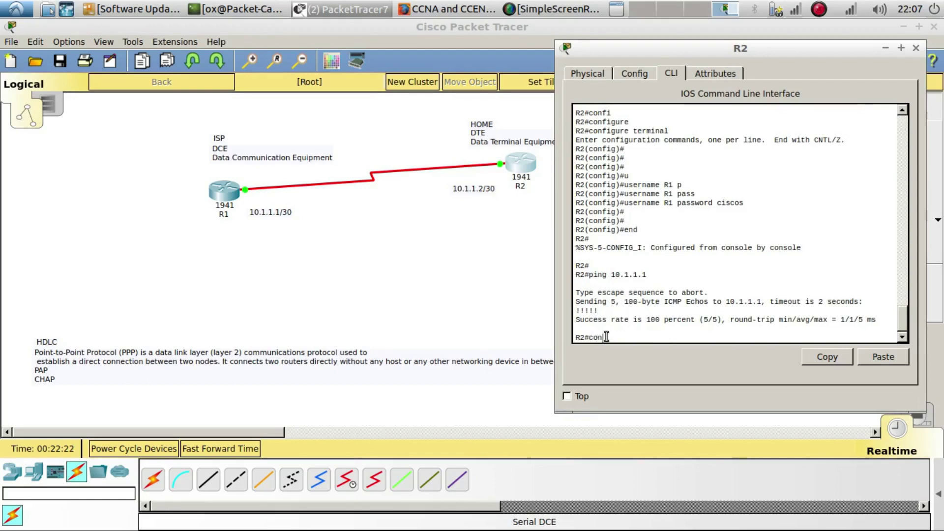
key("Tab")
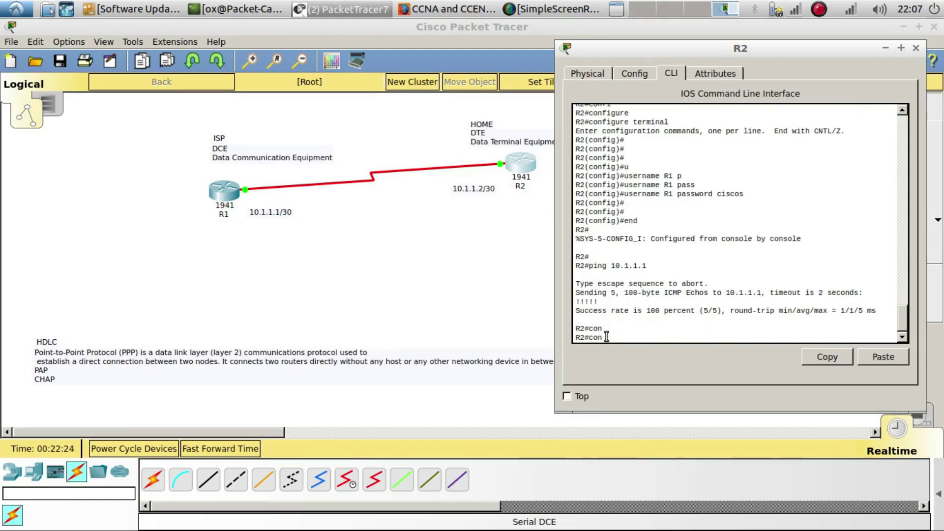
type("fi")
key("Tab")
type("t")
key("Tab")
key("Return")
key("Return")
key("Return")
type("int")
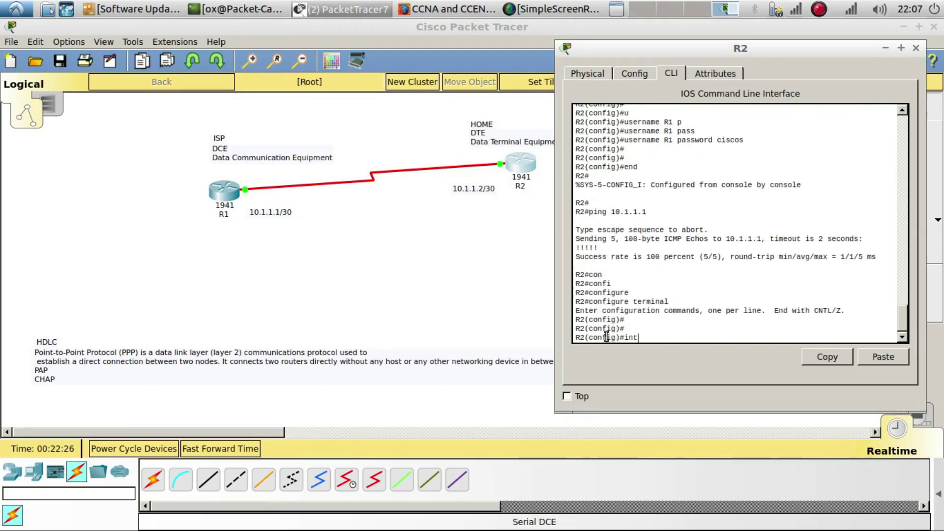
key("Tab")
type("s0/1/0")
key("Return")
key("Return")
Shut down and re-enable Serial0/1/0, exit, and ping 10.1.1.1, which now fails 0/5
type("s")
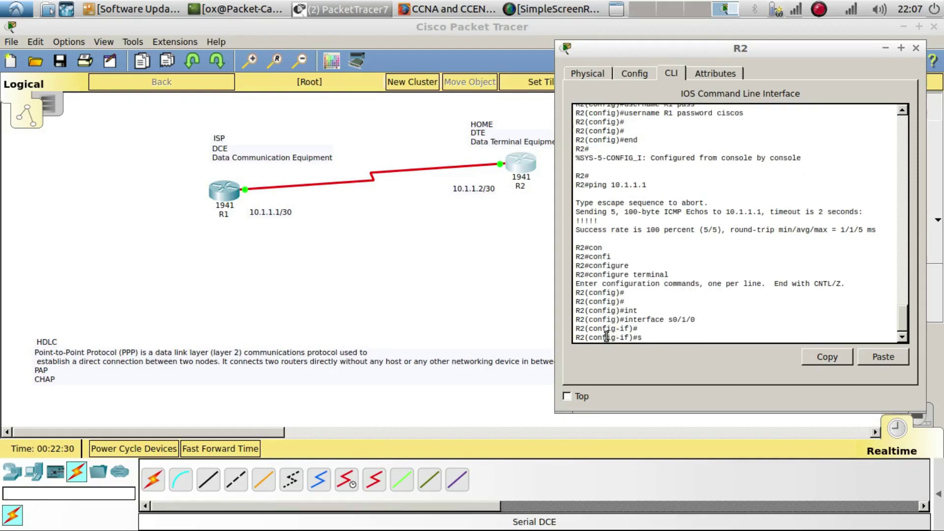
type("hu")
key("Tab")
key("Return")
type("no shu")
key("Tab")
key("Return")
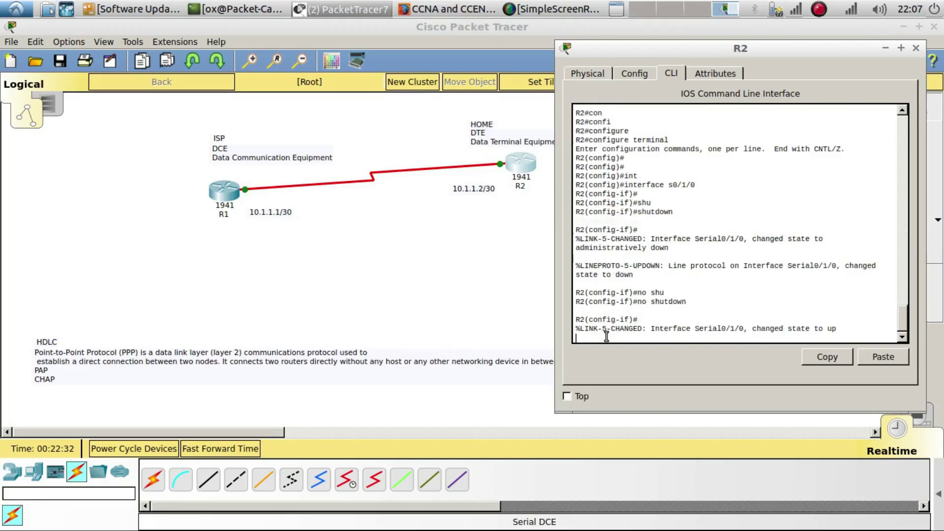
key("Return")
key("Return")
type("end")
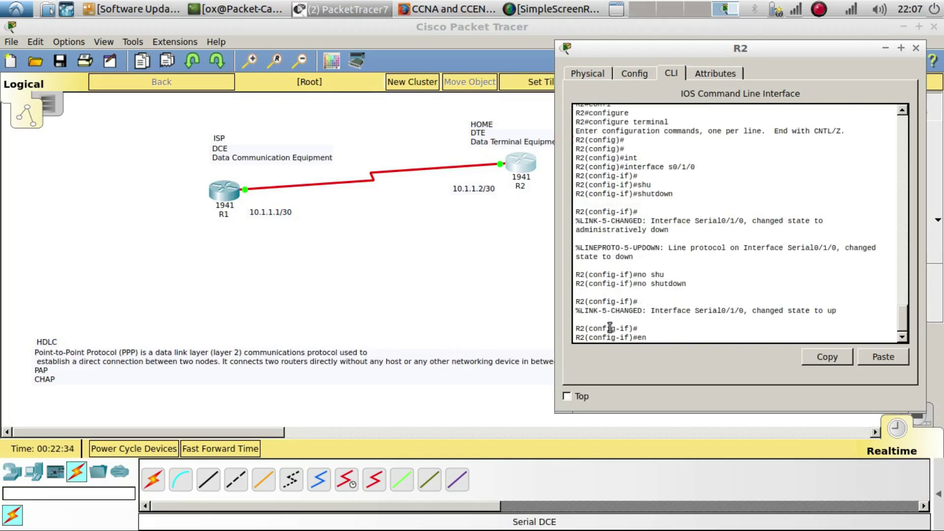
key("Return")
key("Return")
key("Return")
type("sh")
type("ping 10.")
type("1.1")
key("Return")
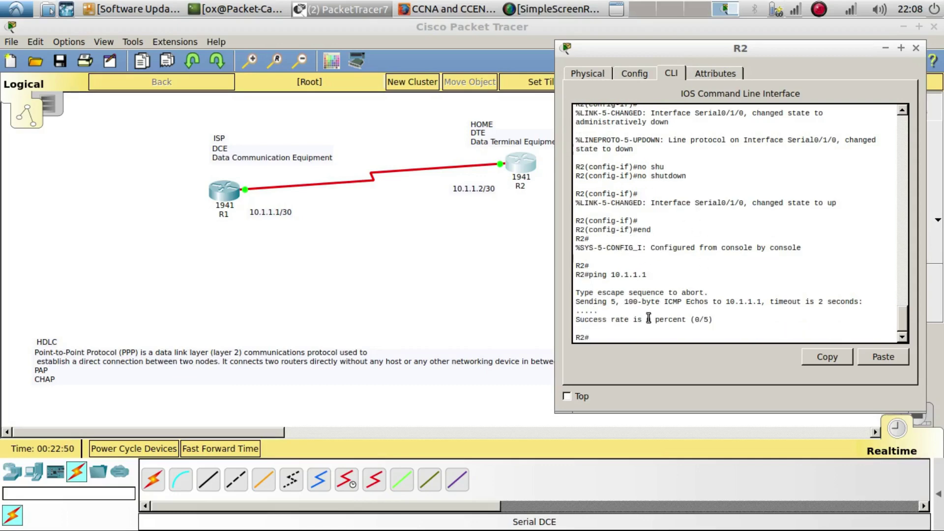
Enter global configuration on R2 and start a 'username R1 password' command
type("confdi")
key("BackSpace")
key("Tab")
type("t")
key("Tab")
key("Return")
key("Return")
key("Return")
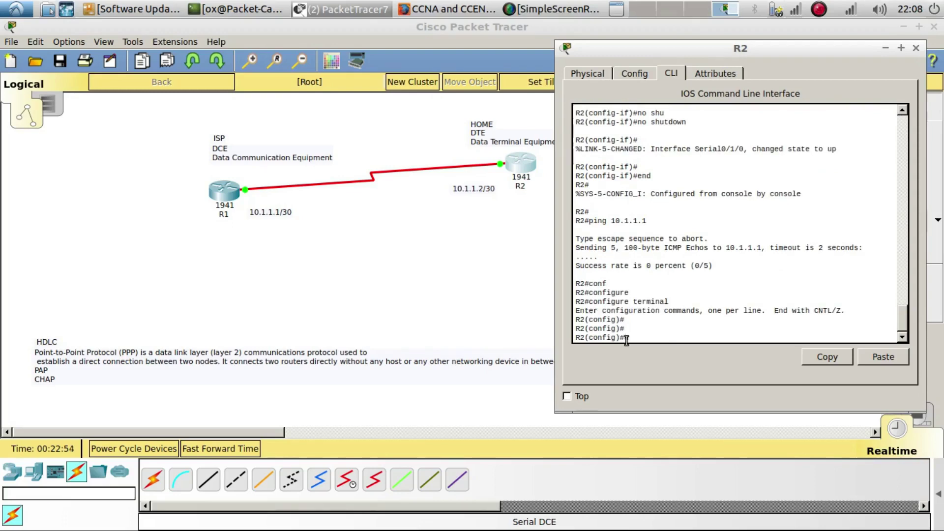
type("us")
key("Tab")
type("R1 p")
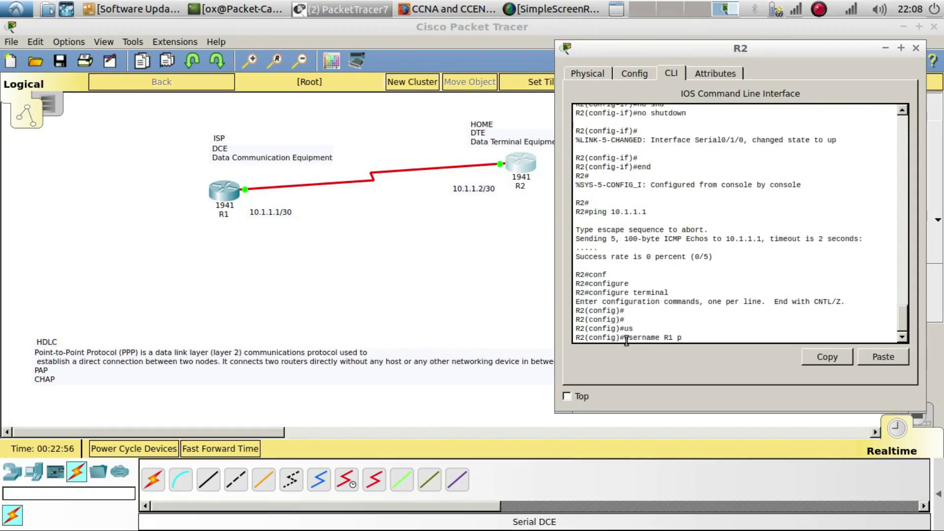
key("Tab")
type("ass")
key("Tab")
key("Return")
key("Return")
key("Return")
Reset user R1's password so it matches the CHAP password on R1
key("Up")
type("ciscp")
key("Return")
key("Up")
key("BackSpace")
type("o")
key("Return")
key("Return")
key("Return")
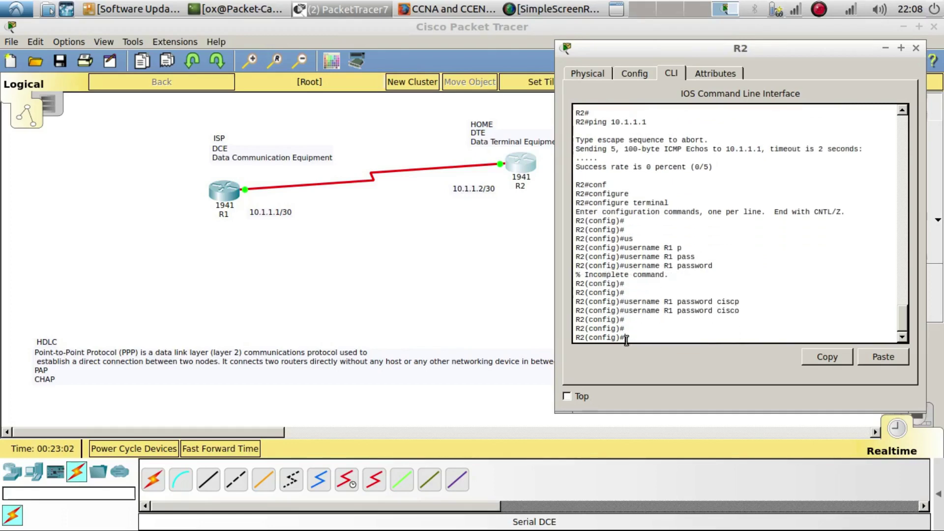
Shut down and re-enable interface s0/1/0 so its line protocol comes back up
type("end")
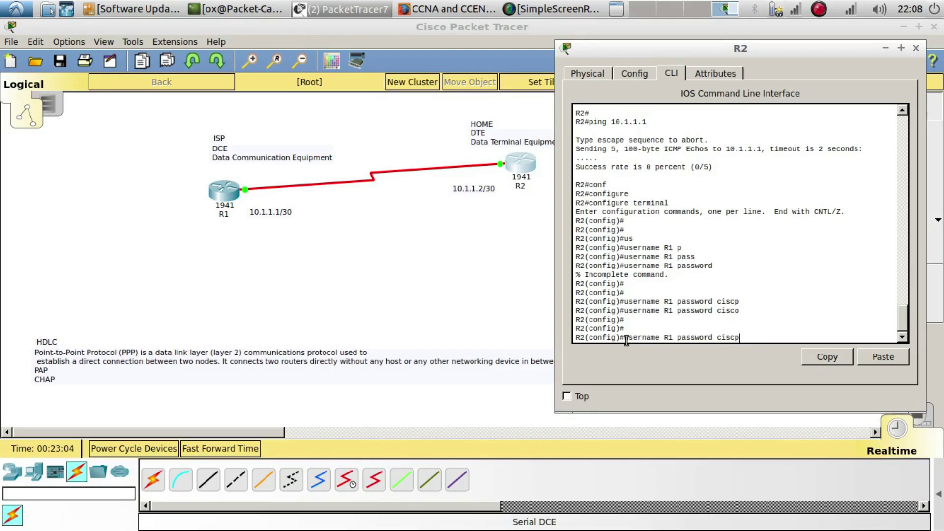
key("BackSpace")
key("BackSpace")
key("BackSpace")
type("interface s0/1/0")
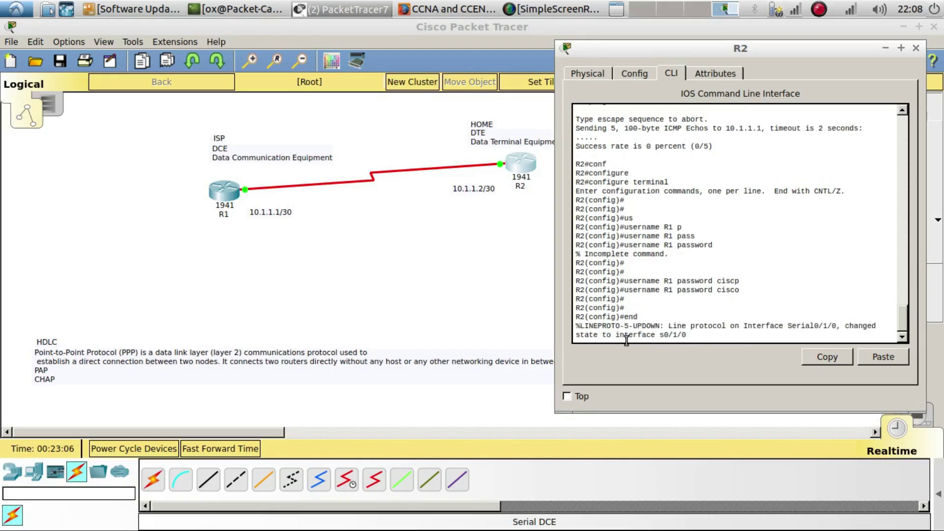
key("Return")
type("shu")
key("Tab")
key("Return")
type("no shu")
key("Tab")
key("Return")
key("Return")
key("Return")
key("Return")
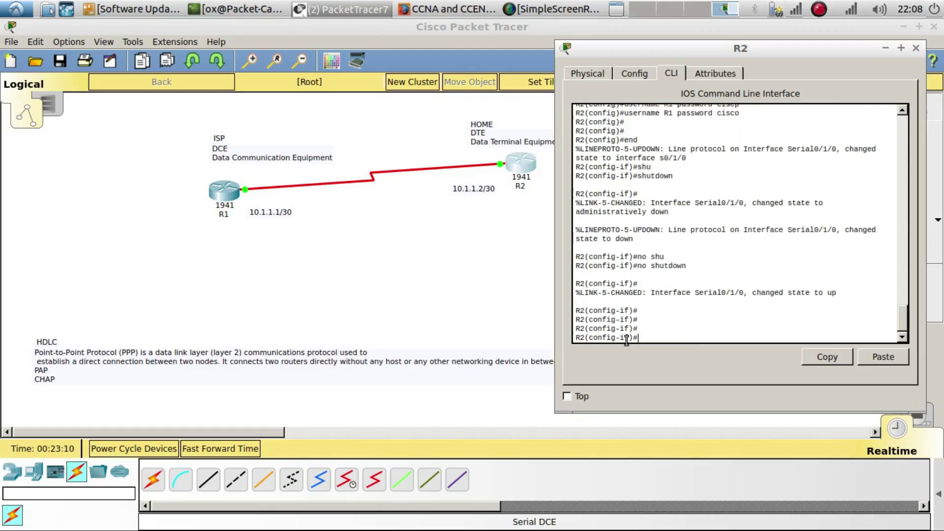
Run 'do ping 10.1.' from R2's interface configuration
type("do pop")
key("BackSpace")
type("ing 10.1.1")
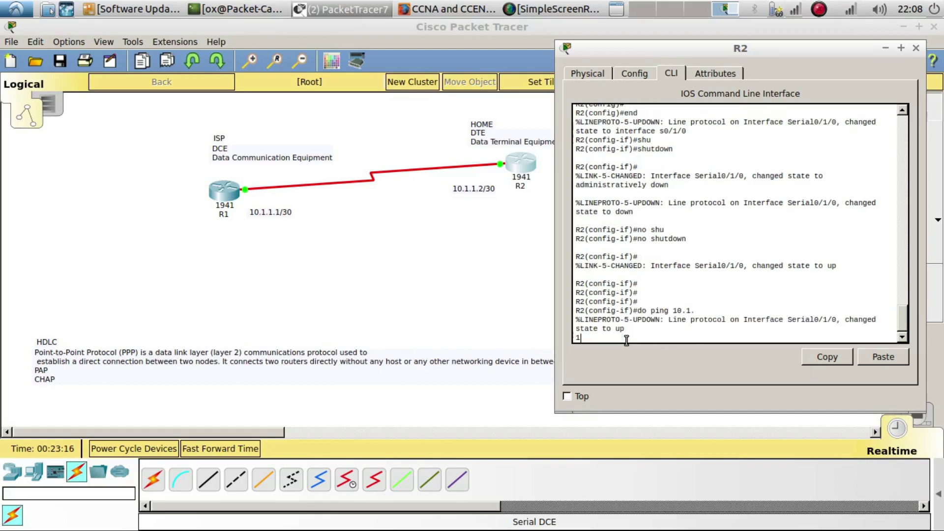
key("BackSpace")
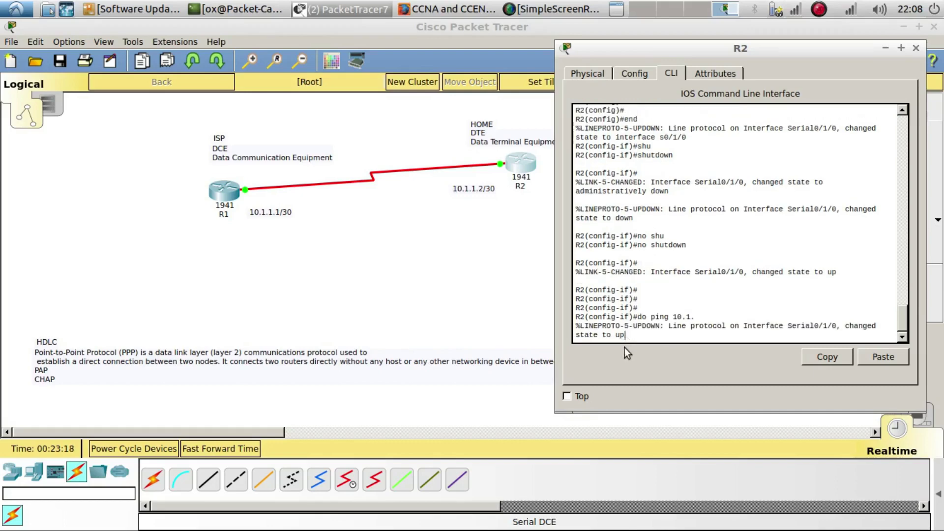
key("Return")
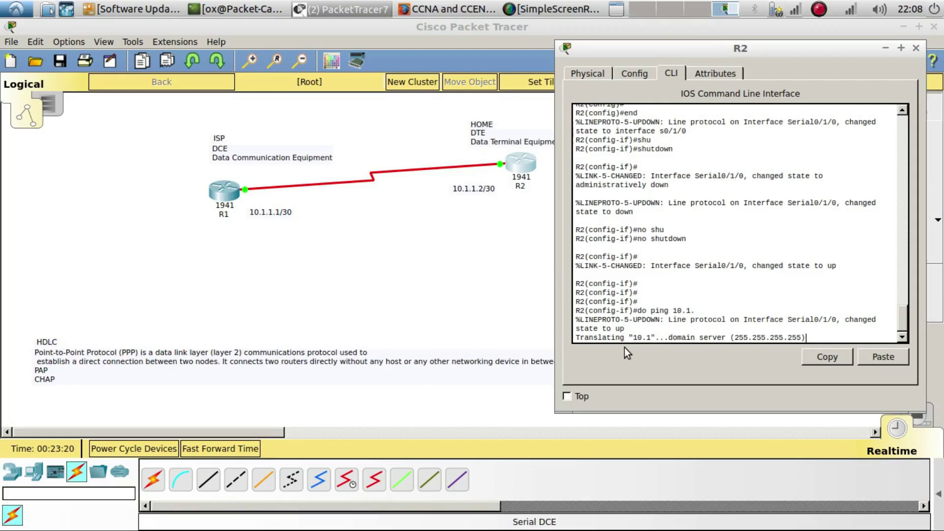
In R1's CLI, ping 10.1.1.2 and confirm all 5 replies succeed
left_click(223, 193)
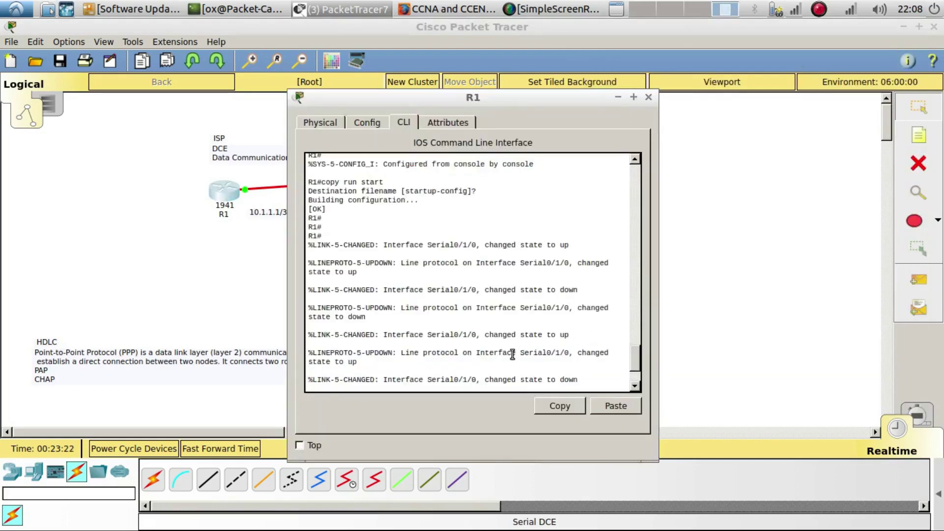
key("Return")
key("Return")
type("ping")
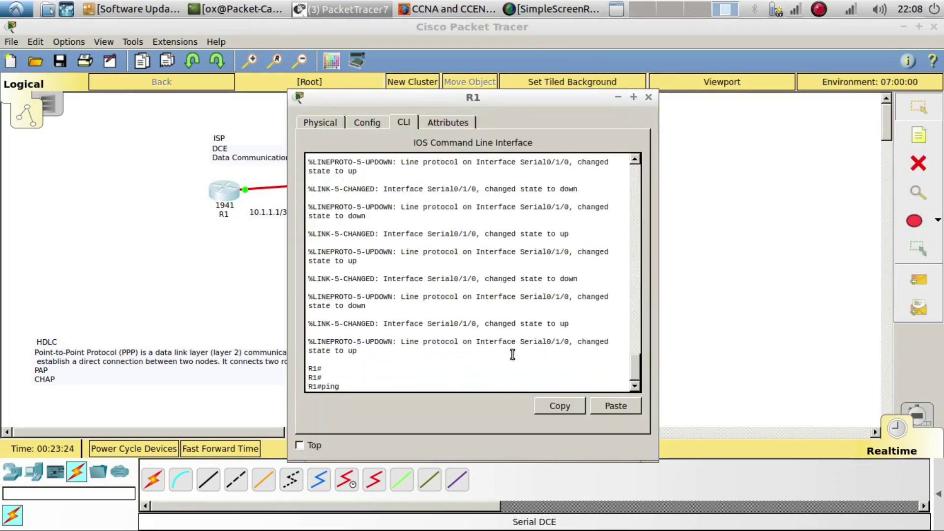
type(" 10.1.1.2")
key("BackSpace")
type(".2")
key("Return")
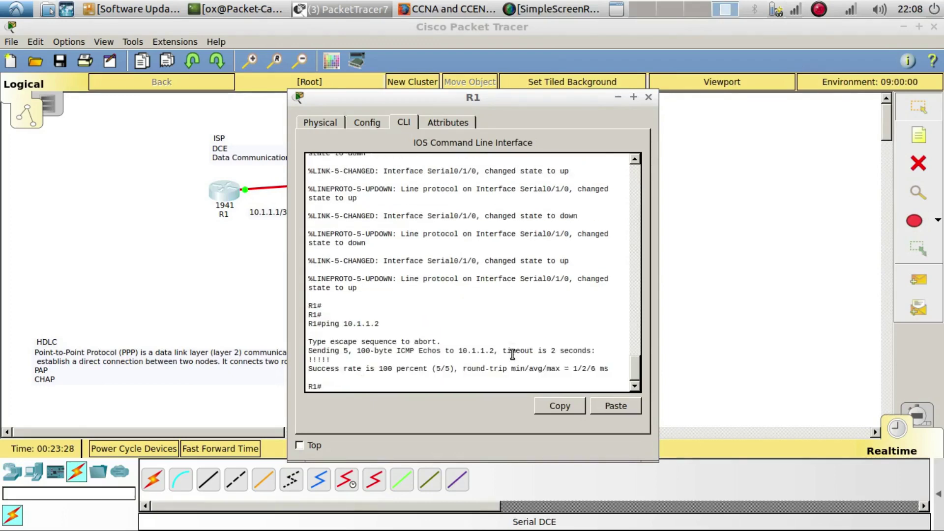
left_click_drag(329, 360, 300, 361)
left_click_drag(474, 97, 591, 96)
left_click(508, 382)
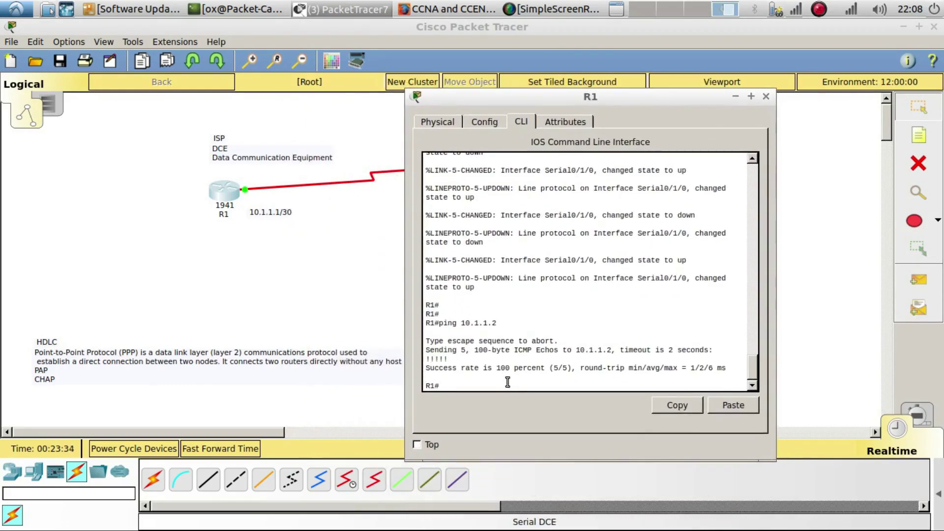
key("Return")
key("Return")
In R1's global configuration, add user R3 with a password
type("config")
key("Tab")
type("terminal")
key("Return")
key("Return")
key("Return")
key("Return")
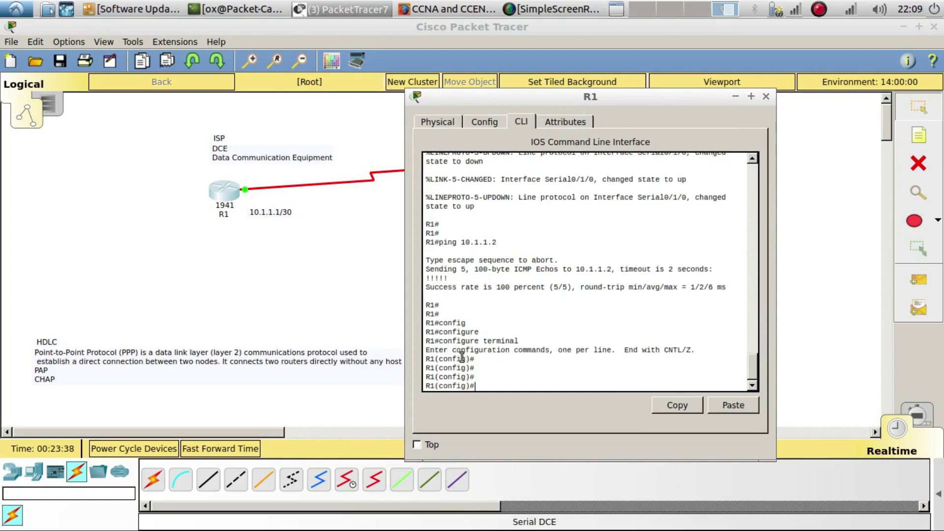
type("u")
key("Tab")
type("R")
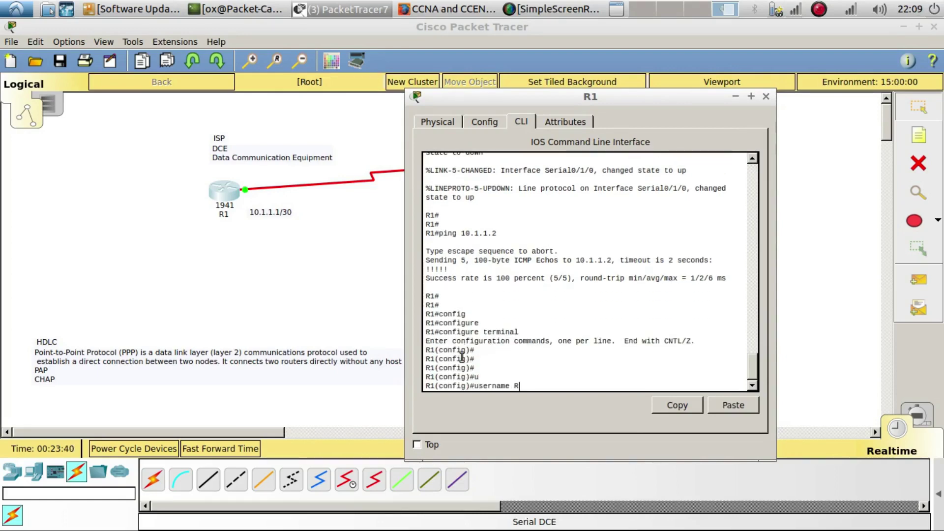
type("3 pass")
key("Tab")
type("cisco")
key("Return")
key("Return")
key("Return")
Shut down and re-enable R1's Serial0/1/0 interface
type("ig)#int s0/1")
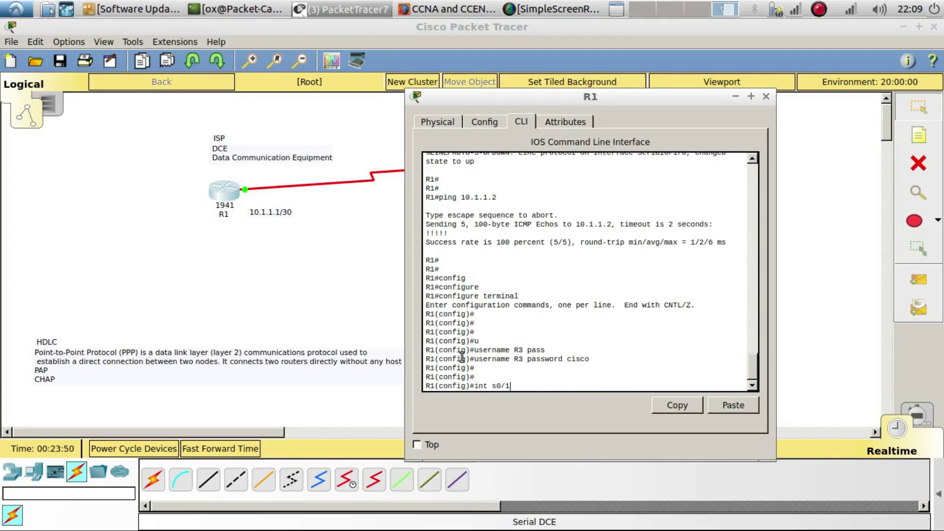
type("/0")
key("Return")
key("Return")
type("shu")
key("Tab")
key("Return")
key("Return")
type("no shu")
key("Tab")
key("Return")
key("Return")
key("Return")
key("Return")
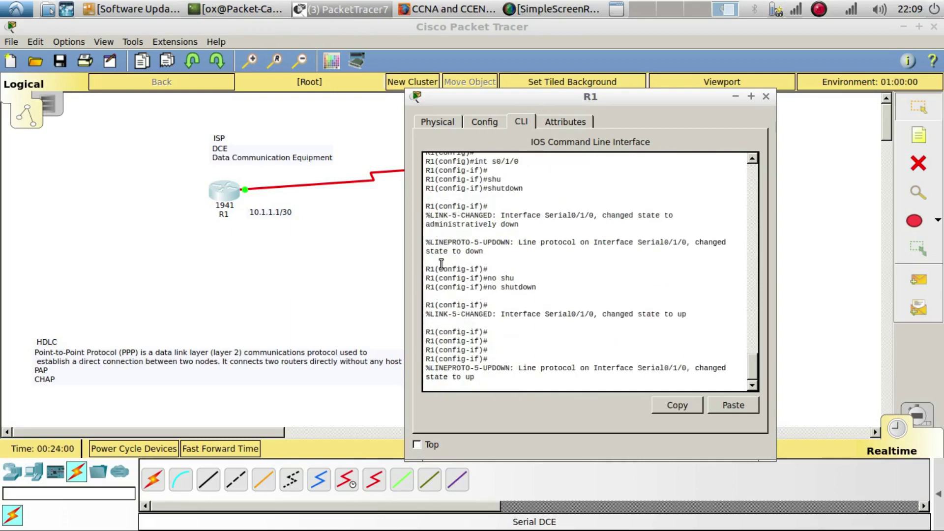
key("Return")
key("Return")
Ping 10.1.1.2 with 'do ping', confirm 5/5 success, and review the username R3 line
type("do pin")
key("Tab")
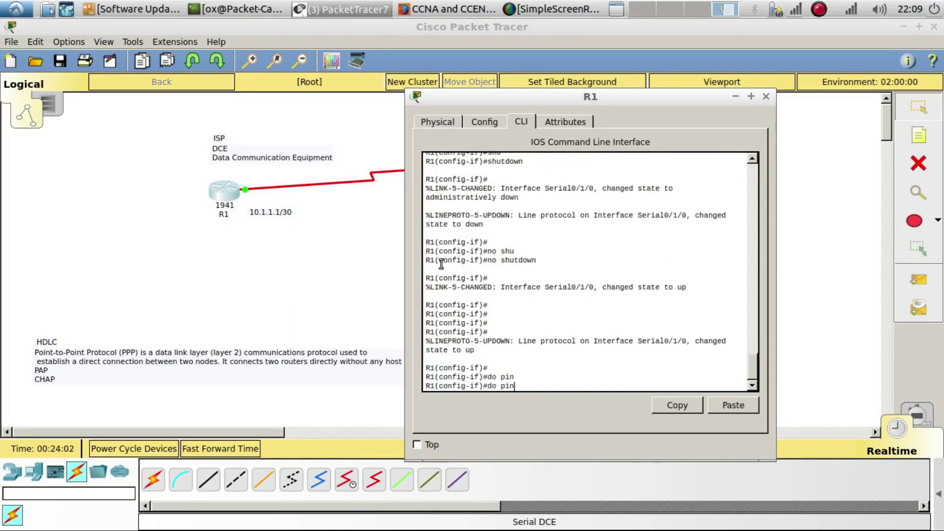
type("g 10.1.1.2")
key("Return")
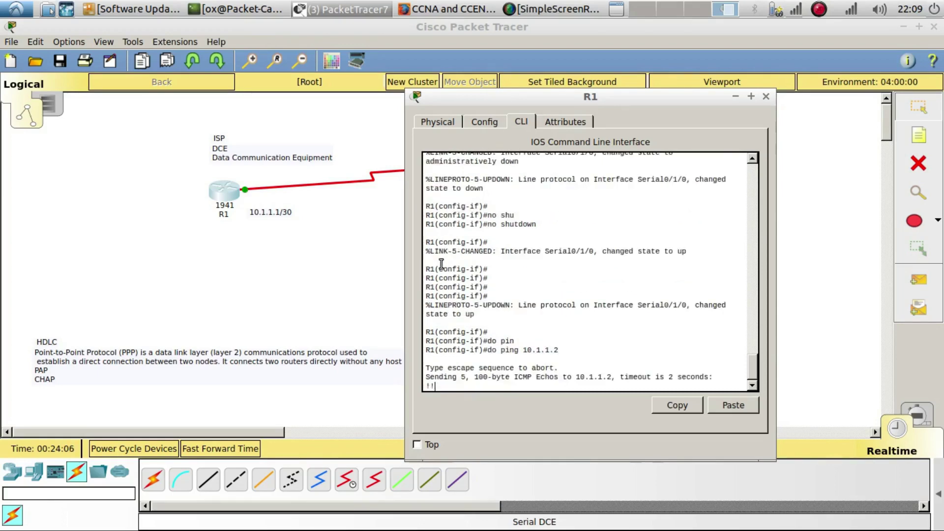
left_click_drag(455, 359, 426, 358)
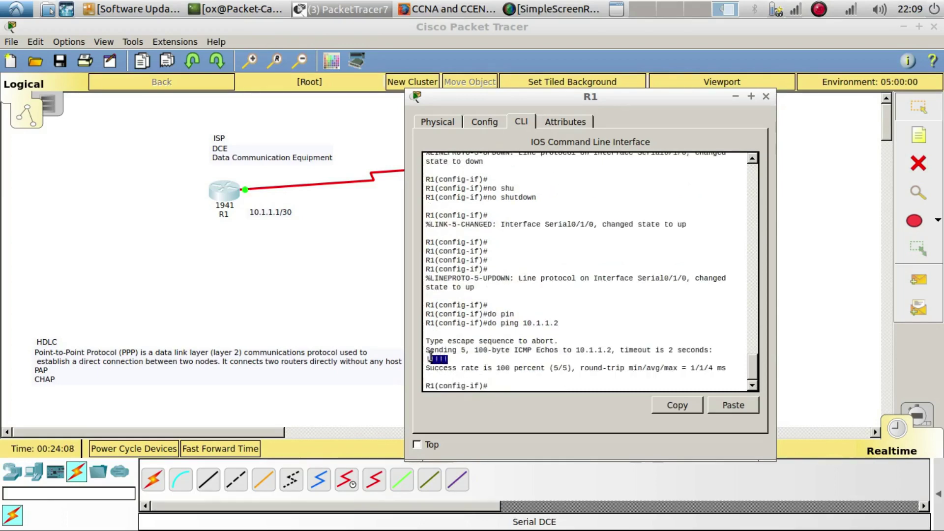
scroll(511, 317, "up", 6)
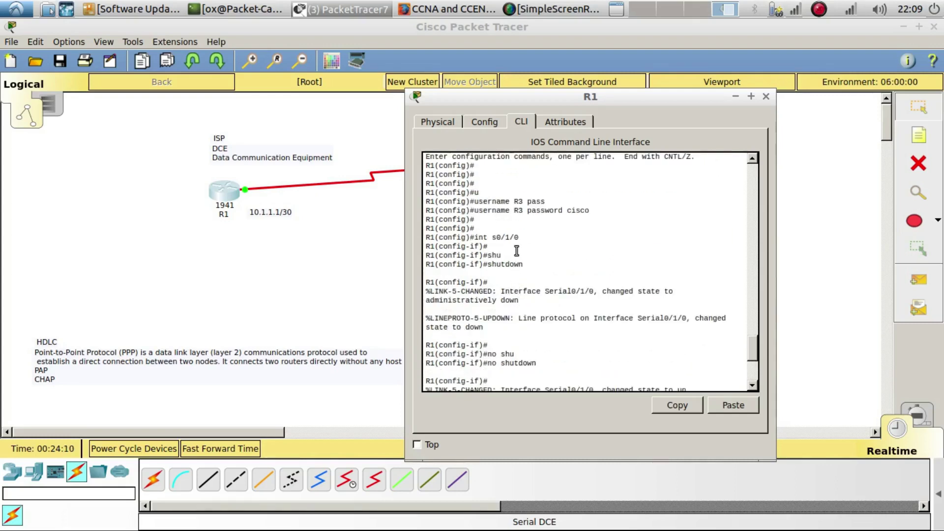
left_click_drag(524, 210, 475, 213)
left_click(500, 281)
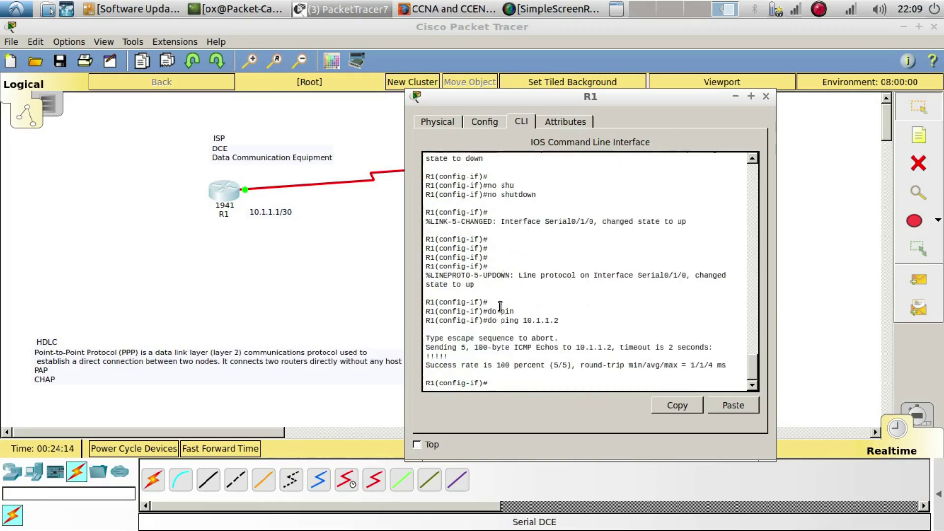
Exit interface mode and delete R1's local username R1 entry with 'no username R1'
key("Return")
type("exi")
key("Tab")
key("Return")
key("Return")
key("Up")
key("Up")
key("Up")
key("Up")
key("Up")
Re-add the username R3 entry by editing the recalled command
key("Up")
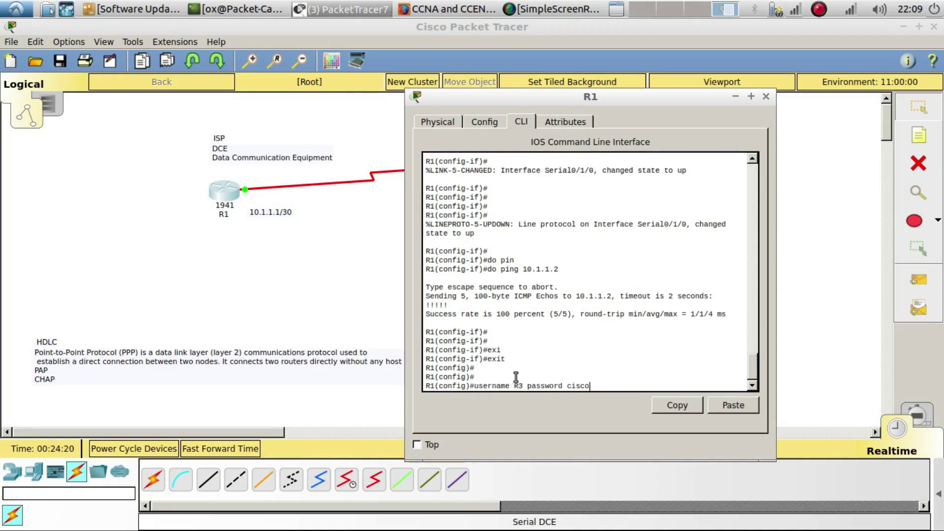
key("Left")
key("Left")
key("Left")
key("Left")
key("Left")
key("Left")
key("Left")
key("Left")
key("Left")
key("Left")
key("Left")
key("Left")
key("BackSpace")
type("1")
type("no")
key("Return")
key("Up")
key("Left")
key("Left")
key("Left")
key("Left")
key("Left")
key("Left")
key("Left")
key("Left")
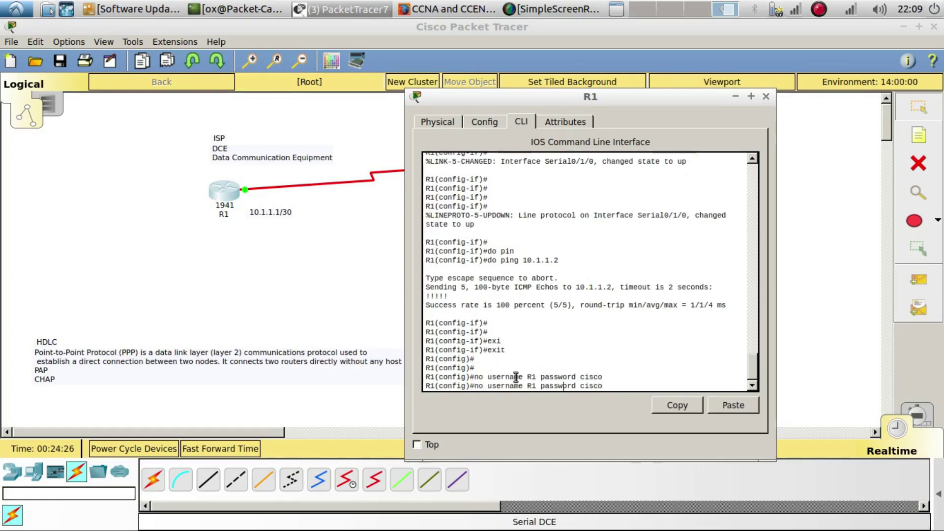
key("Left")
key("Left")
key("BackSpace")
type("3")
key("Left")
key("Left")
key("Left")
key("Left")
key("Left")
key("Left")
key("Left")
key("Left")
key("Left")
key("Left")
key("Left")
key("BackSpace")
key("BackSpace")
key("BackSpace")
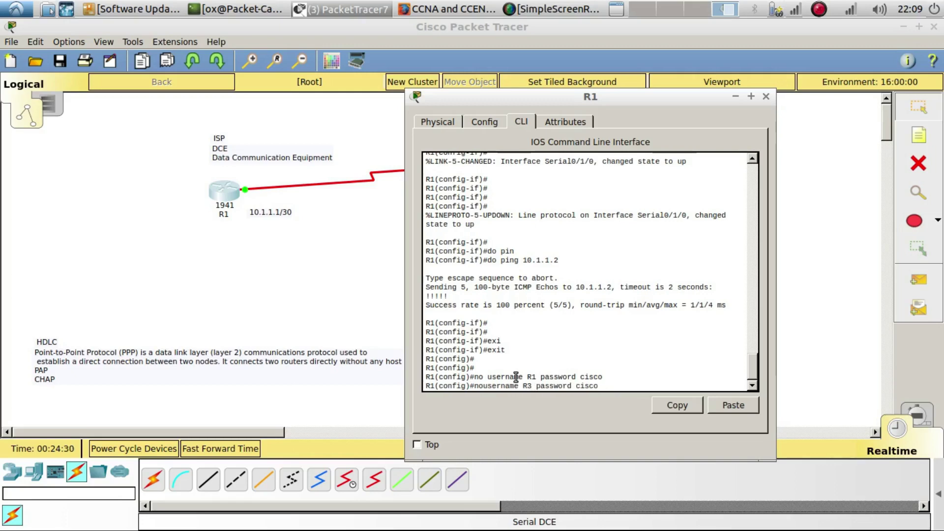
key("Return")
key("Return")
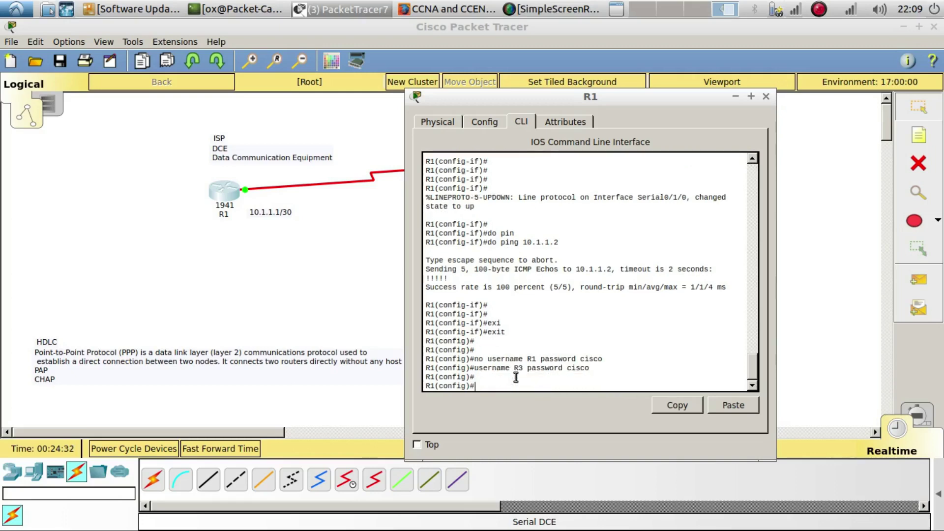
Re-enter Serial0/1/0 and bounce it with shutdown and no shutdown
key("Up")
key("Up")
key("Up")
key("Up")
key("Up")
key("Up")
key("Up")
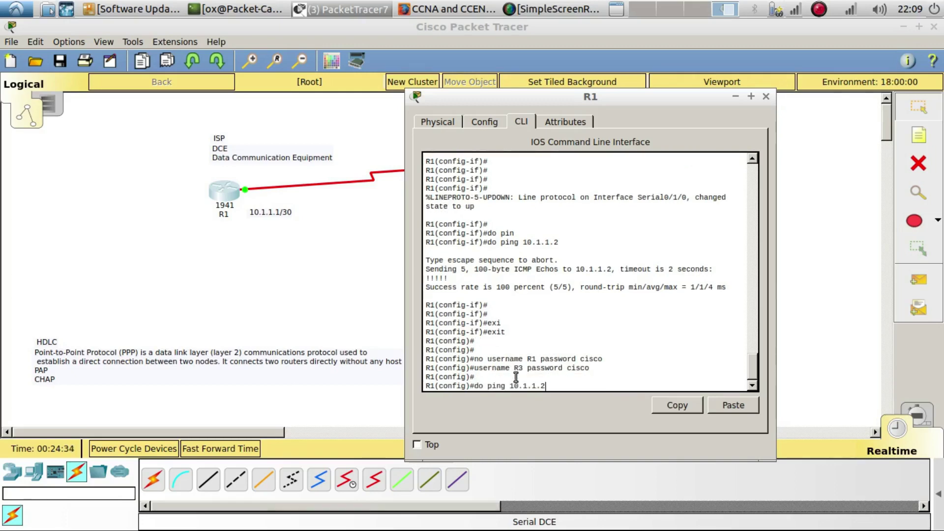
key("Up")
key("Return")
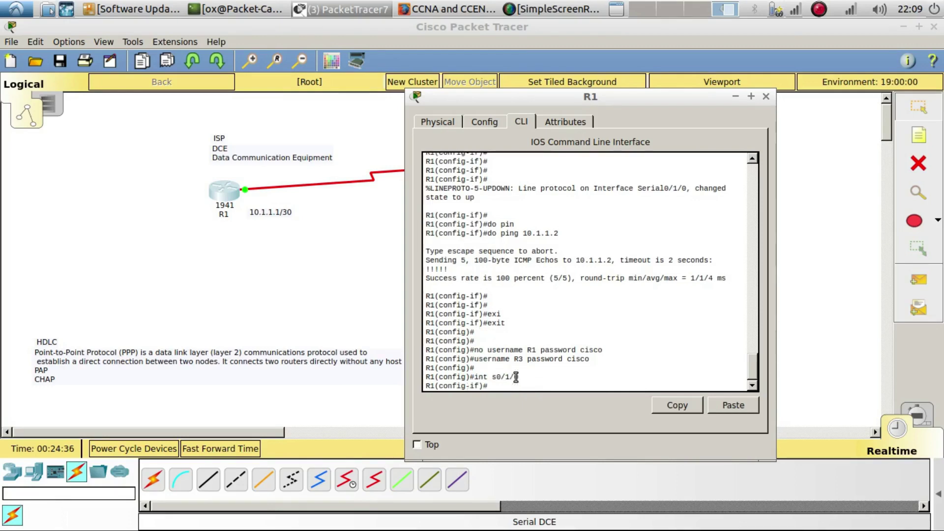
type("shutdown")
key("Tab")
key("Return")
key("Return")
type("no shu")
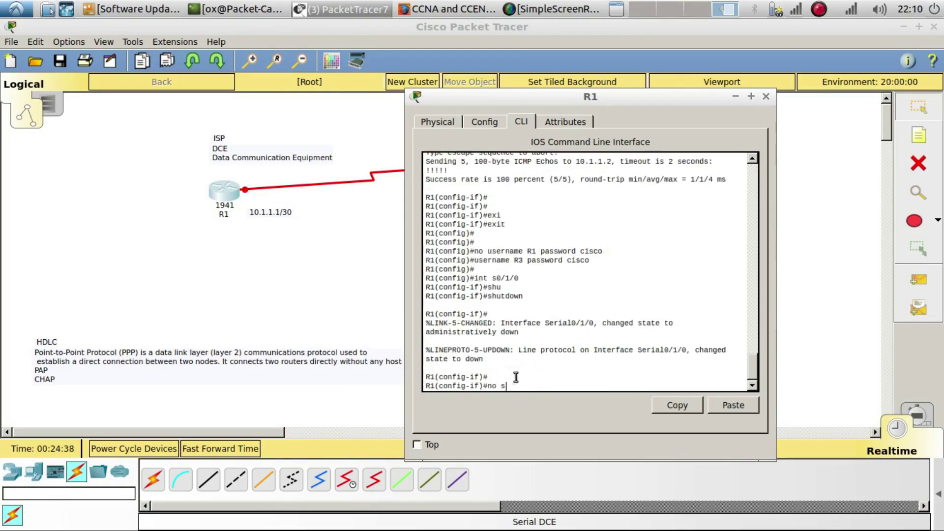
key("Tab")
key("Return")
key("Return")
Enter 'do ping 10.1.1.2' from the interface prompt
key("Up")
key("Up")
key("Up")
key("Up")
key("Up")
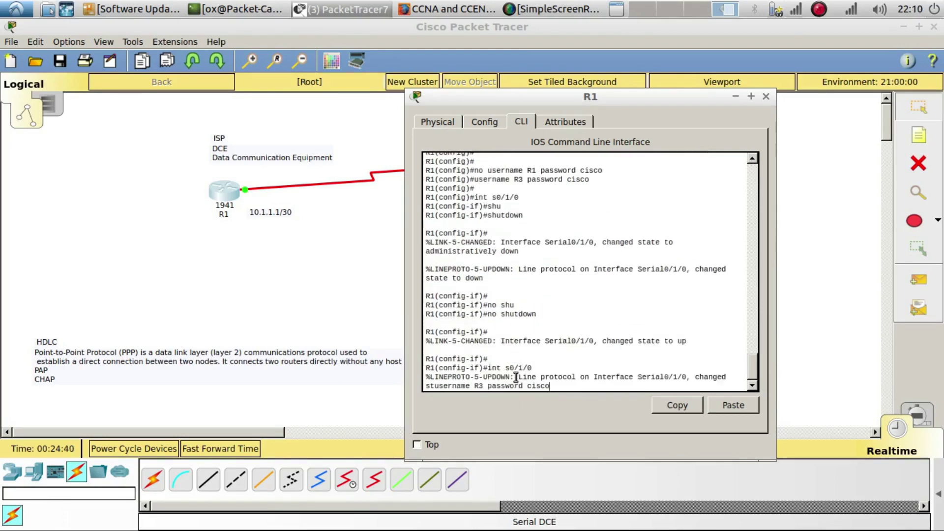
key("Down")
key("Down")
key("Down")
key("Down")
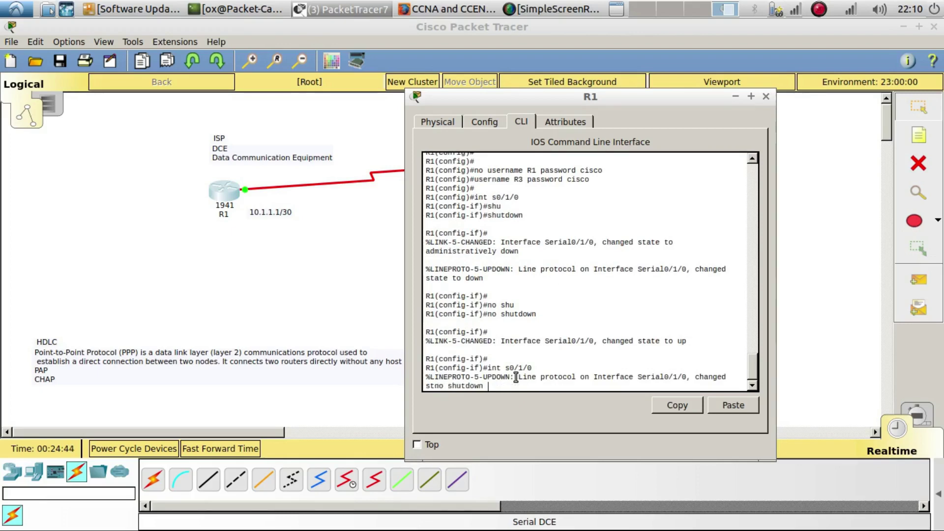
key("Down")
key("Down")
type("do ping 10.1.1.2")
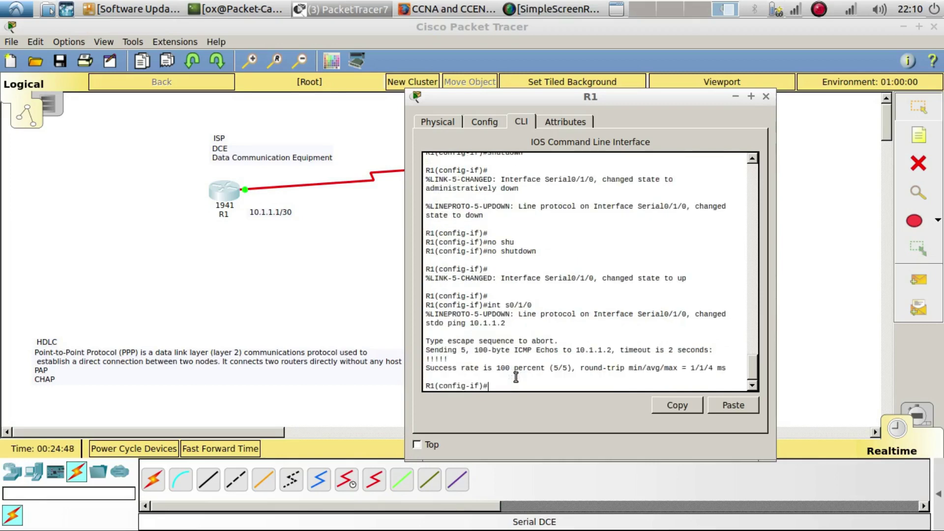
Mark the ping statistics, leave configuration mode and display R1's running configuration
left_click_drag(426, 350, 438, 375)
left_click(506, 386)
type("end")
key("Return")
type("show ")
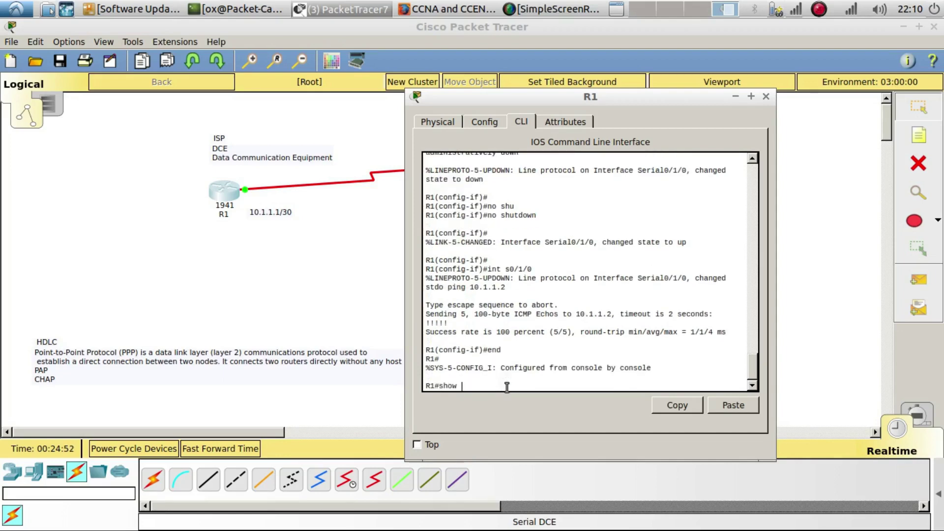
type("run")
key("Return")
key("space")
key("Return")
key("Return")
key("Return")
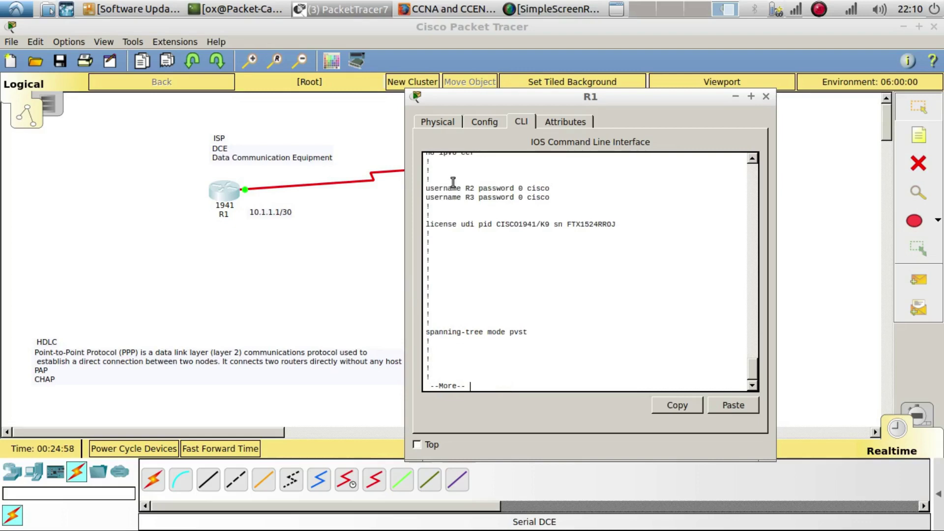
Copy the username R2 line and page to the end of the configuration
left_click_drag(550, 188, 426, 189)
key("ctrl+c")
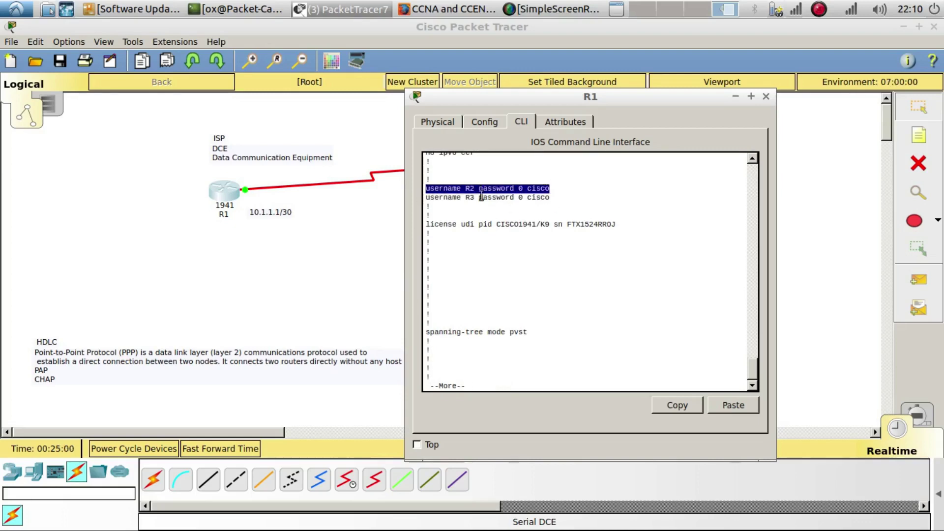
left_click(509, 358)
key("space")
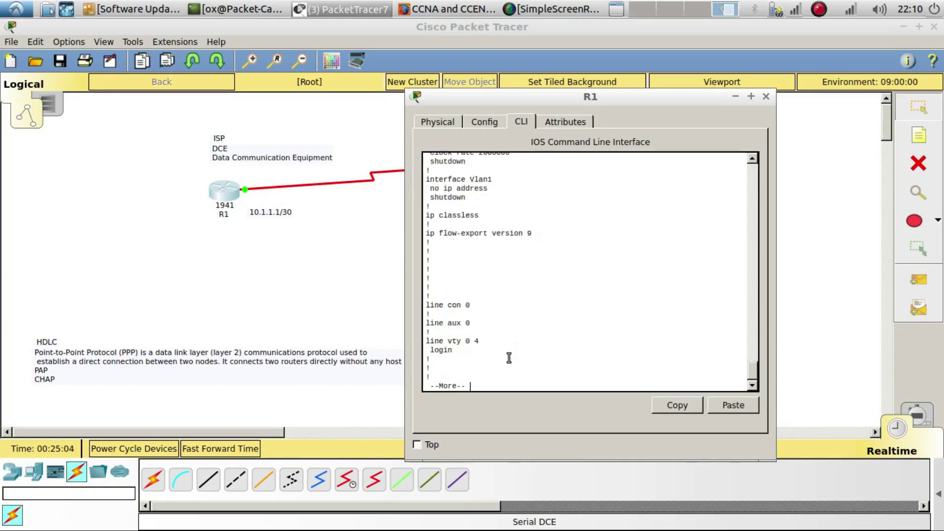
key("space")
Enter global configuration mode with configure terminal
type("con")
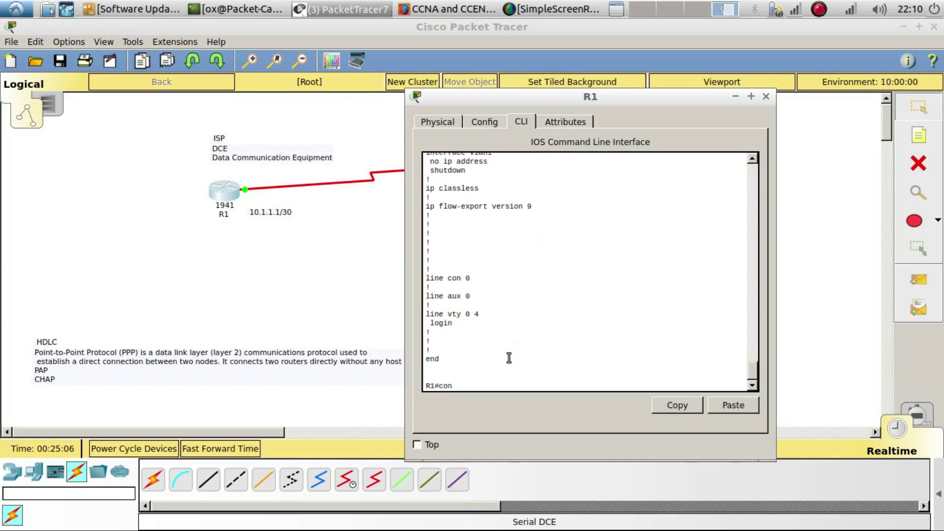
key("Tab")
type("fi")
key("Tab")
type("t")
key("Tab")
key("Return")
key("Return")
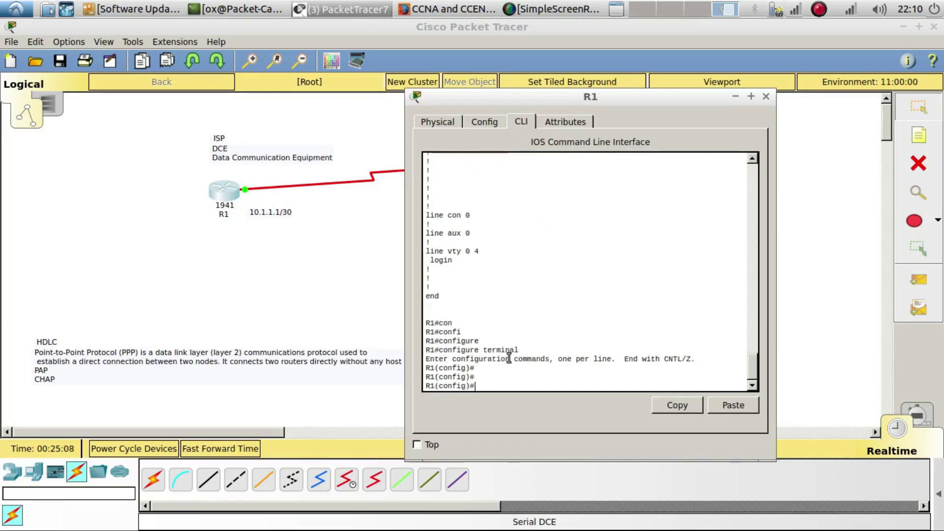
Remove username R2 with the pasted 'no username R2' line, then add username R3
type("no")
left_click(732, 406)
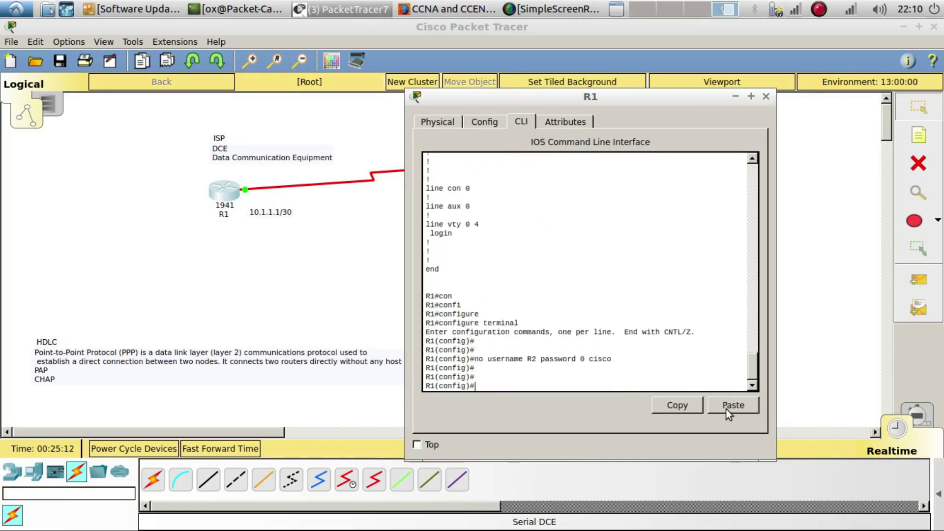
key("Up")
key("Left")
key("Left")
key("Left")
key("Left")
key("Left")
key("Left")
key("Left")
key("Left")
key("Left")
key("Left")
key("Left")
key("Left")
key("Left")
key("Left")
key("Left")
key("Left")
key("Left")
key("Left")
key("Left")
key("Left")
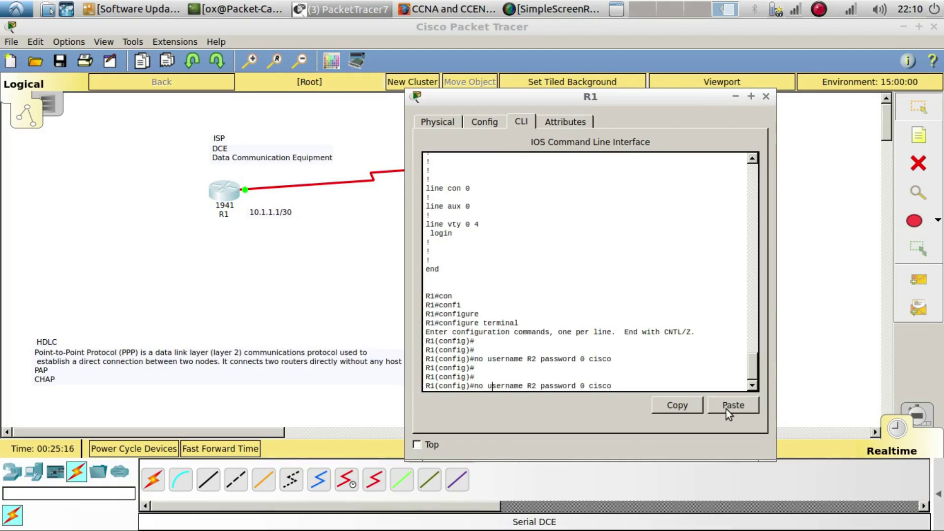
key("BackSpace")
key("BackSpace")
key("BackSpace")
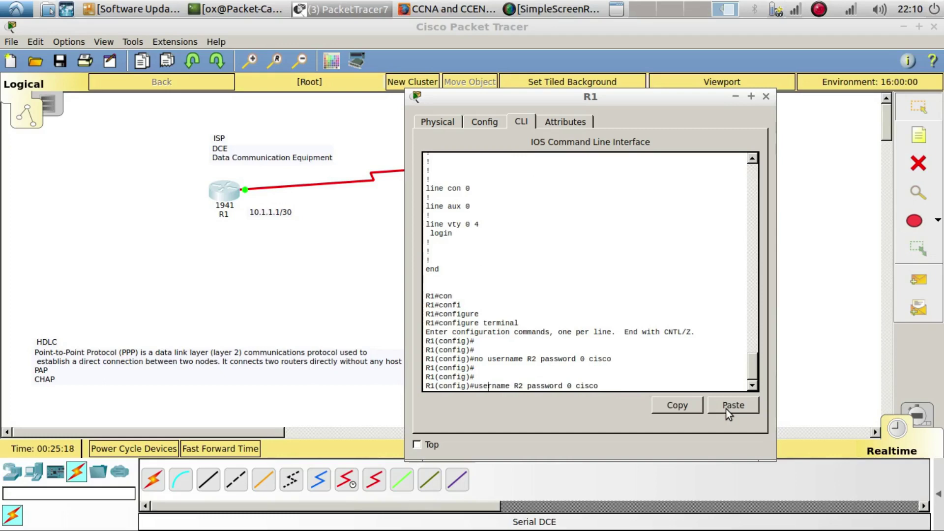
key("Delete")
type("3")
key("Return")
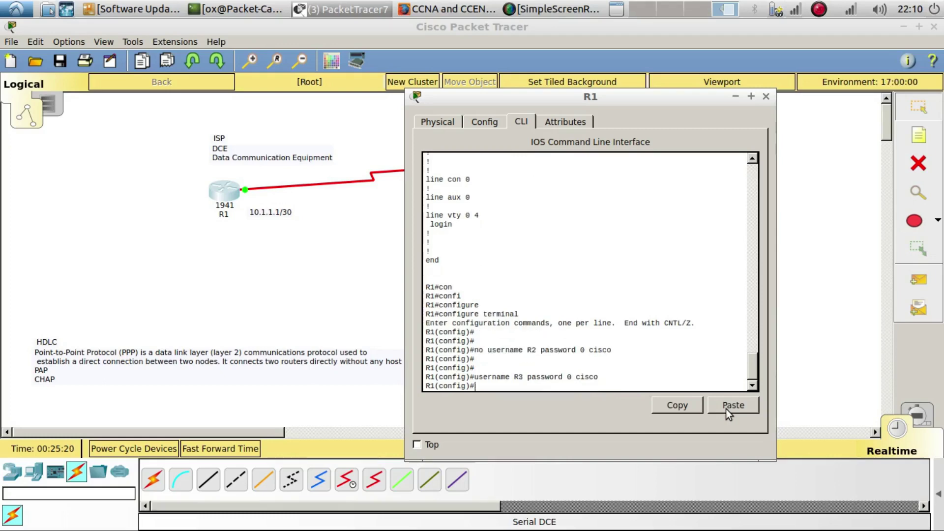
Enter interface s0/1/0 and bounce it with shutdown and no shutdown
key("Return")
type("int")
key("Tab")
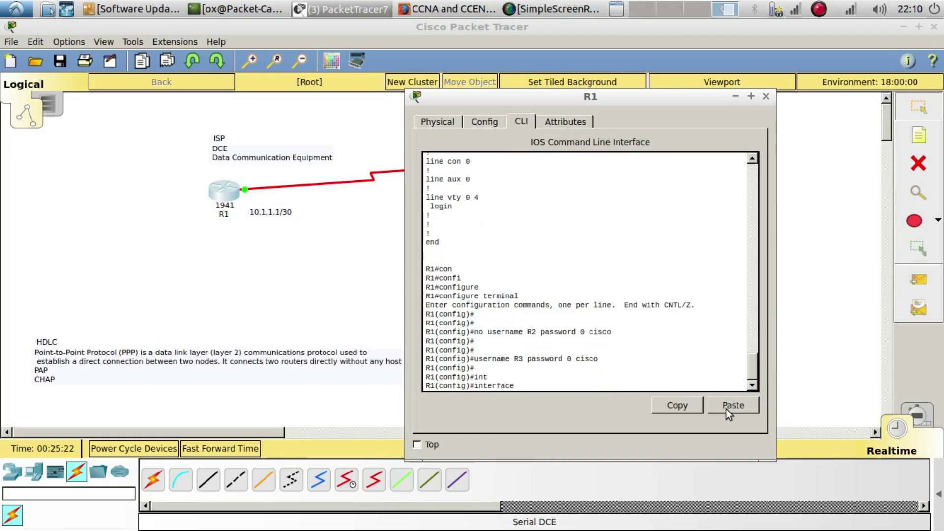
type("s0/1/0")
key("Return")
type("shu")
key("Tab")
key("Return")
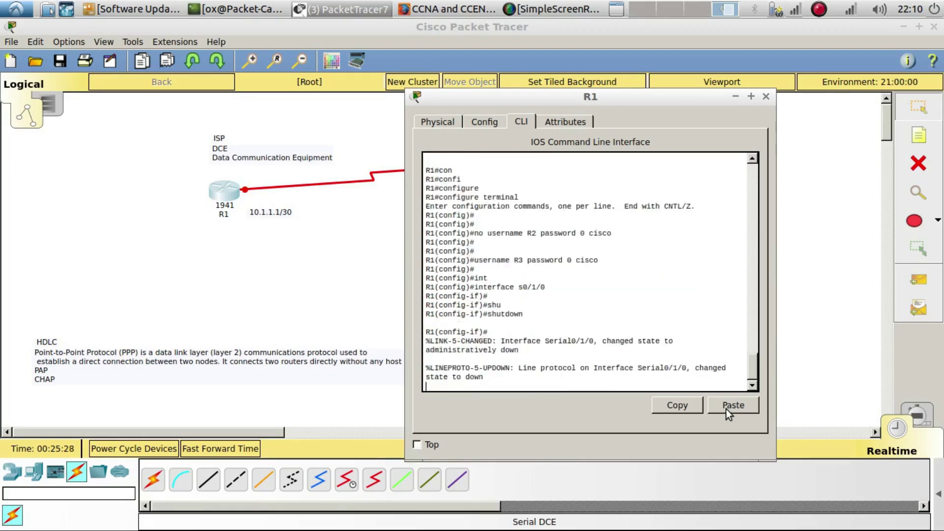
type("no shu")
key("Tab")
key("Return")
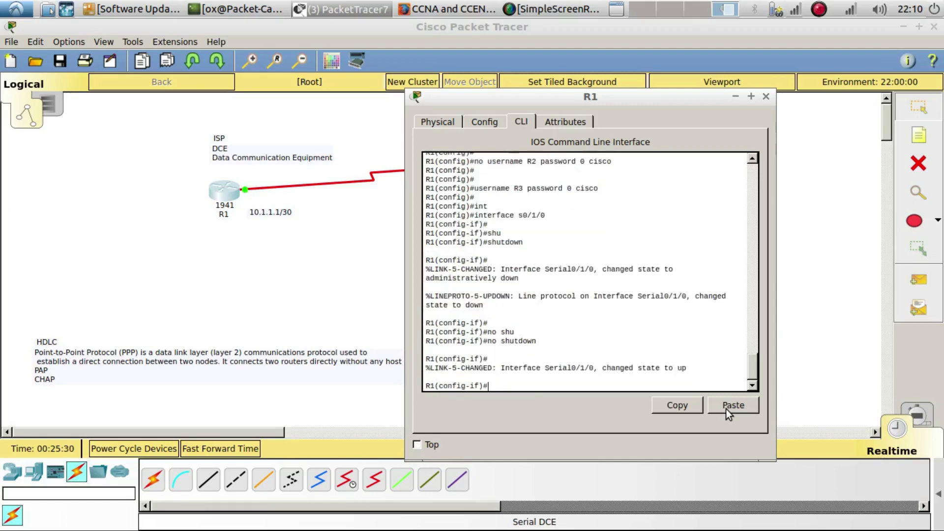
Run 'do ping 10.1.1.2' from the interface prompt
key("Return")
type("do pi")
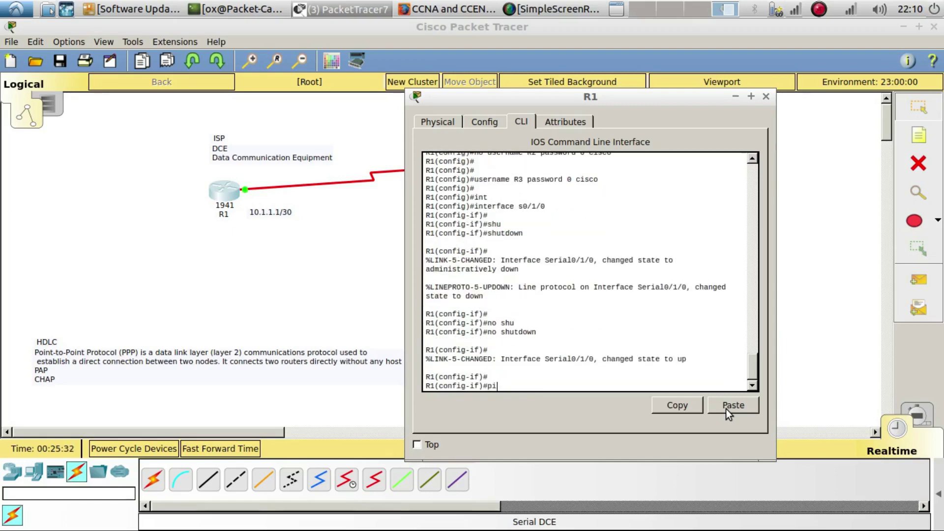
type("ng n")
type("10.1.")
type("1.2")
key("Return")
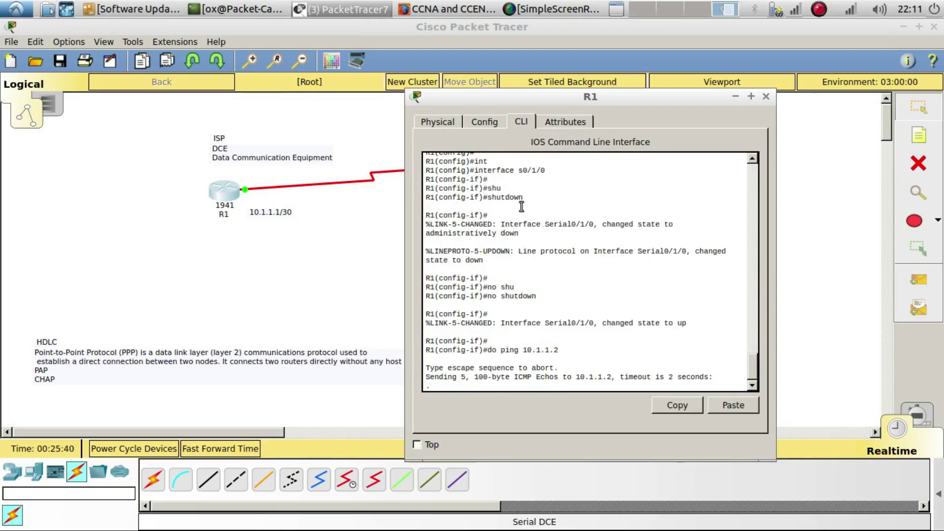
Move R1's console window right so R2 on the workspace is visible
left_click_drag(592, 100, 723, 115)
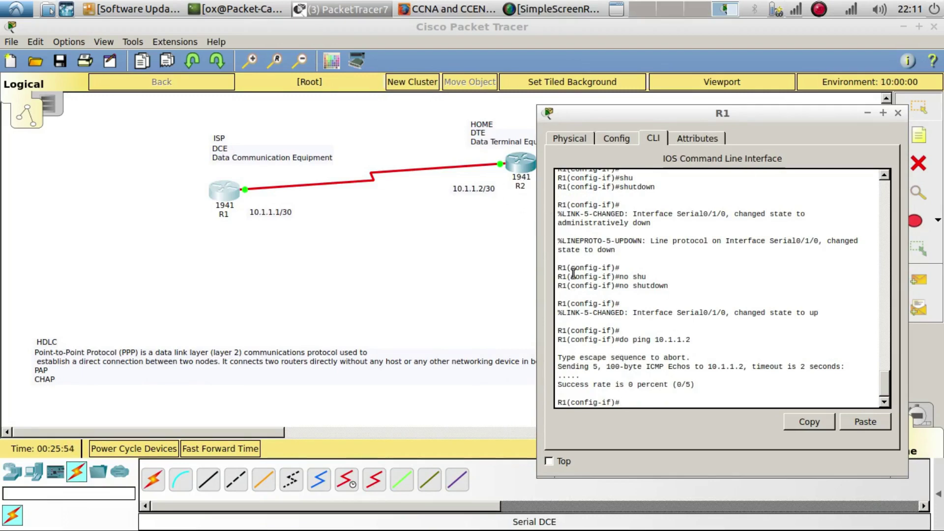
Exit interface mode and delete the username R3 entry with 'no username R3'
type("it")
key("Return")
key("Return")
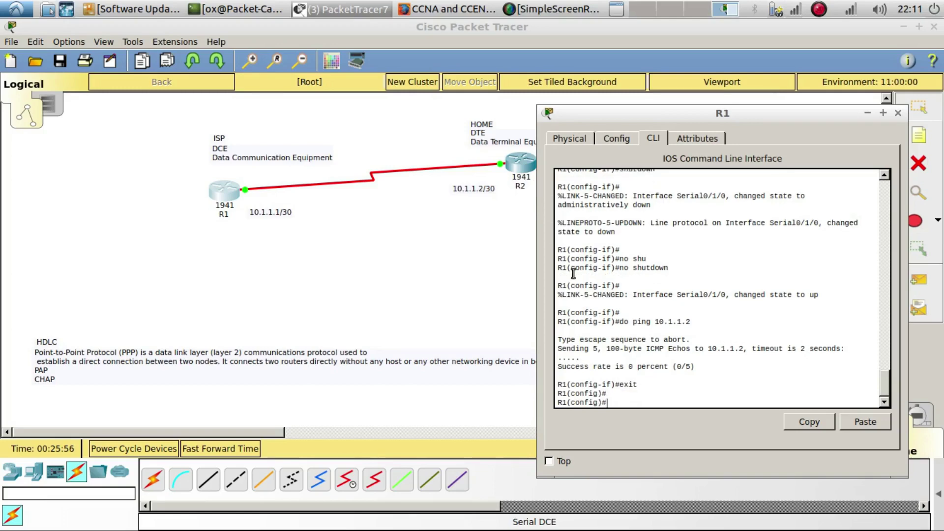
type("username R3 password 0 cisco")
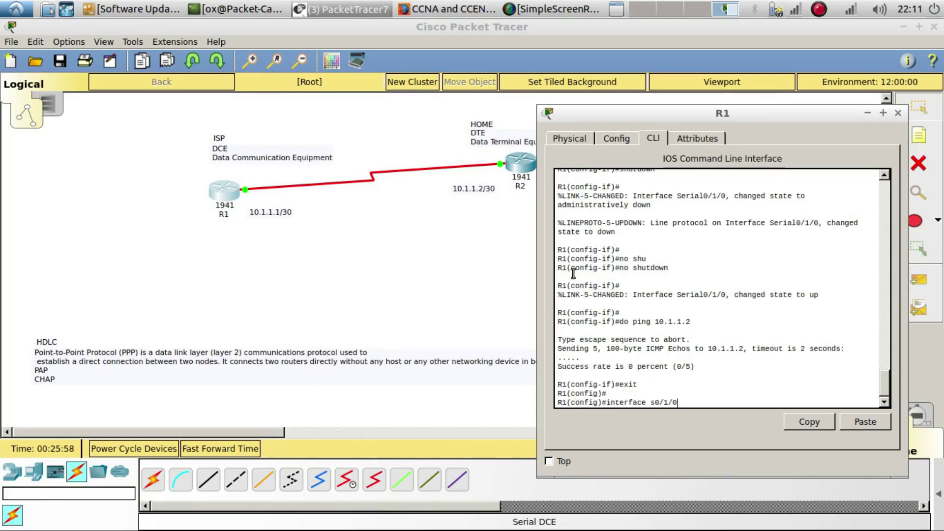
key("Up")
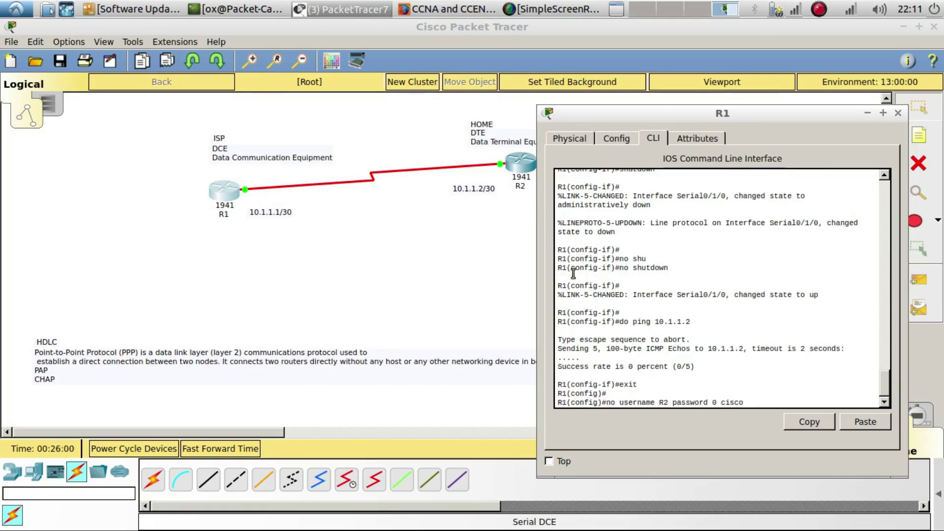
key("Left")
key("Left")
key("Left")
key("Left")
key("Left")
key("Left")
key("Left")
key("Left")
key("Left")
key("Left")
key("Left")
key("BackSpace")
type("3")
key("Return")
Restore the username R2 entry by editing the recalled command
key("Up")
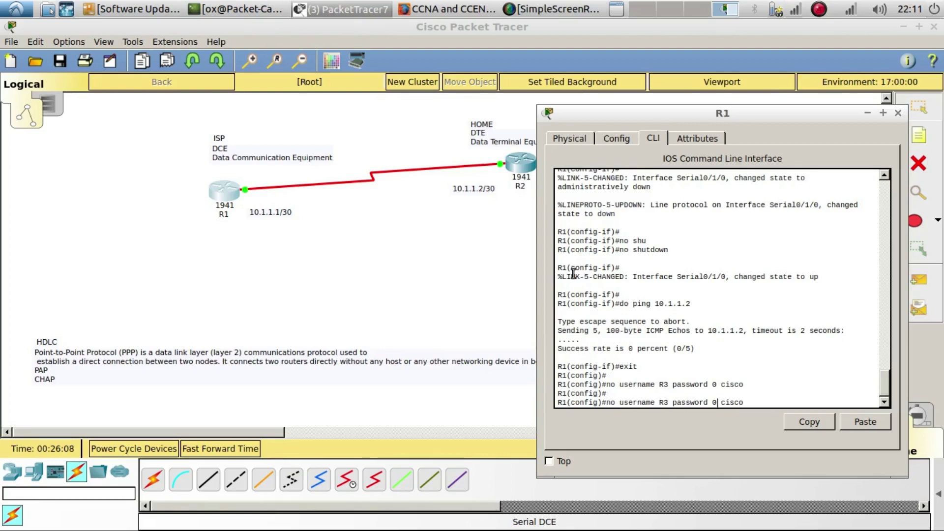
key("BackSpace")
type("2")
key("BackSpace")
key("BackSpace")
key("BackSpace")
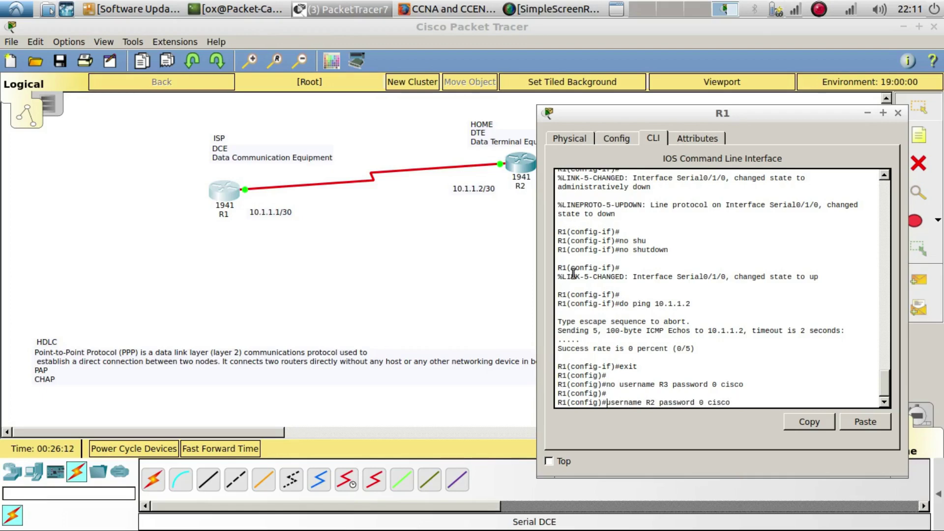
key("Return")
key("Return")
key("Return")
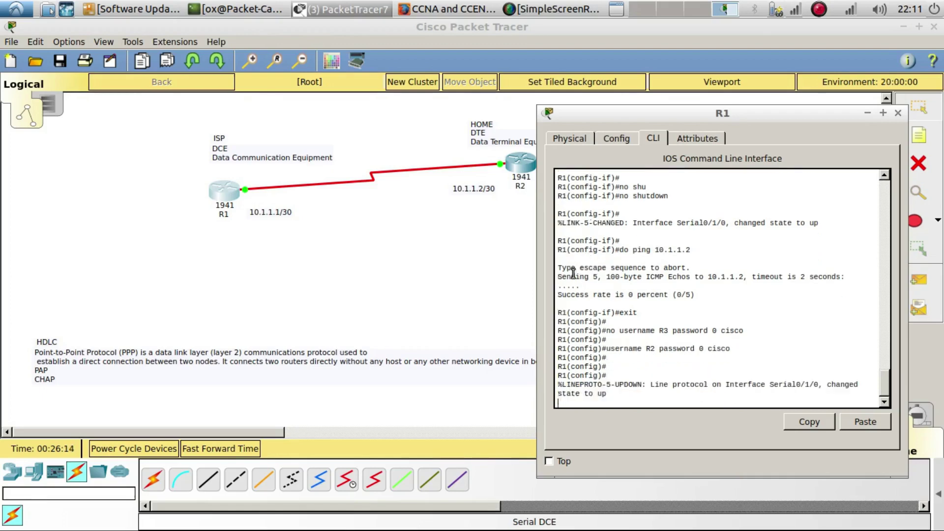
Rerun 'do ping 10.1.1.2' and highlight the successful replies
key("Return")
key("Up")
key("Up")
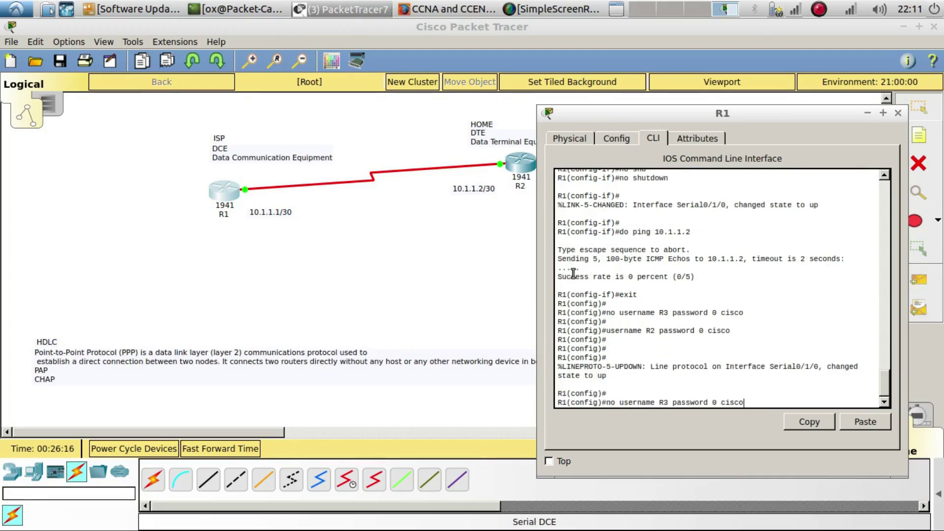
key("Up")
key("Up")
key("Up")
key("Down")
key("Return")
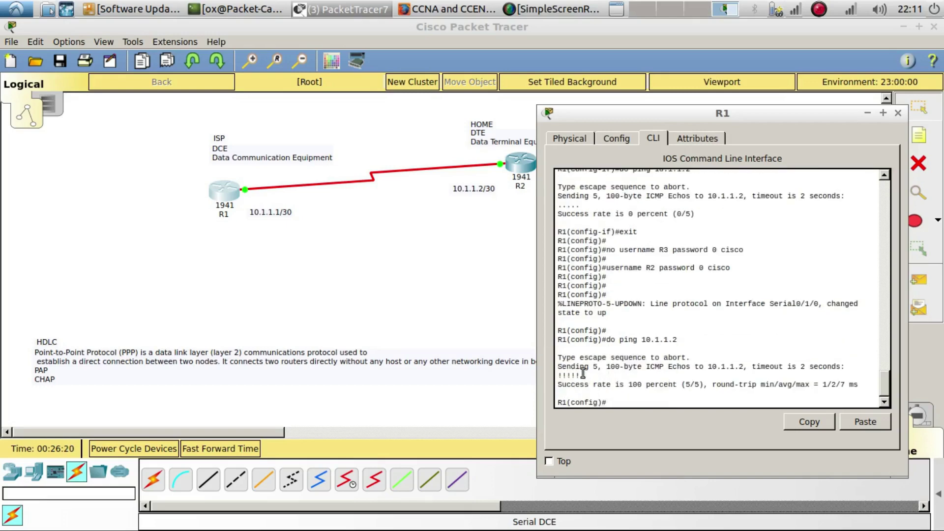
left_click_drag(581, 376, 556, 369)
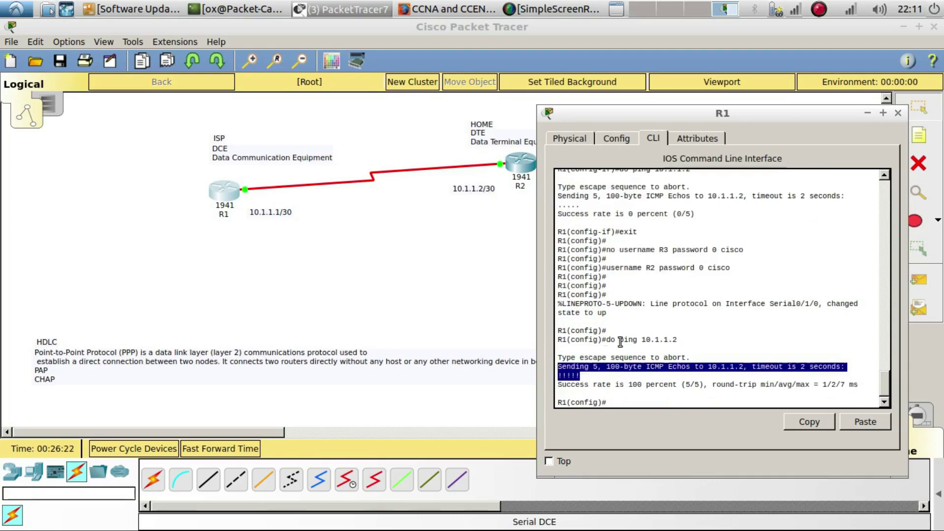
left_click_drag(607, 268, 649, 263)
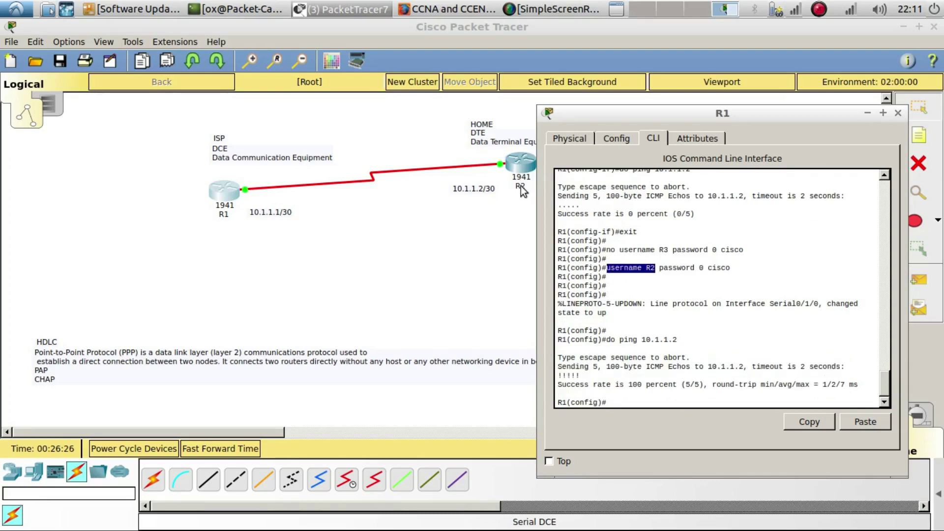
left_click_drag(732, 269, 659, 270)
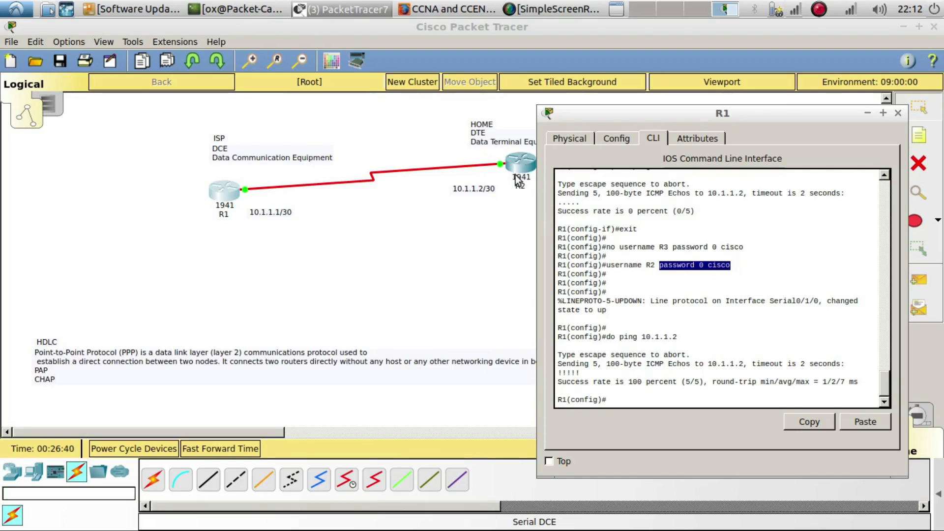
left_click(652, 395)
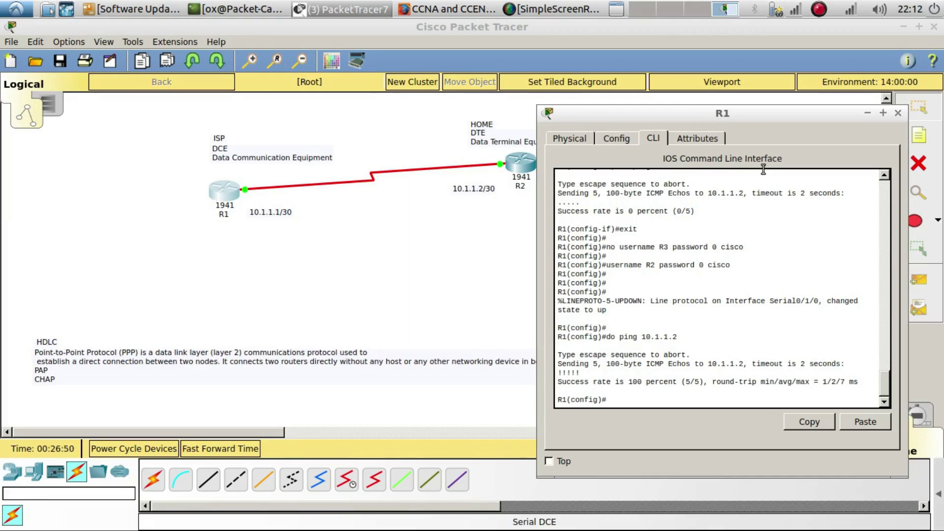
right_click(607, 6)
right_click(818, 9)
right_click(818, 8)
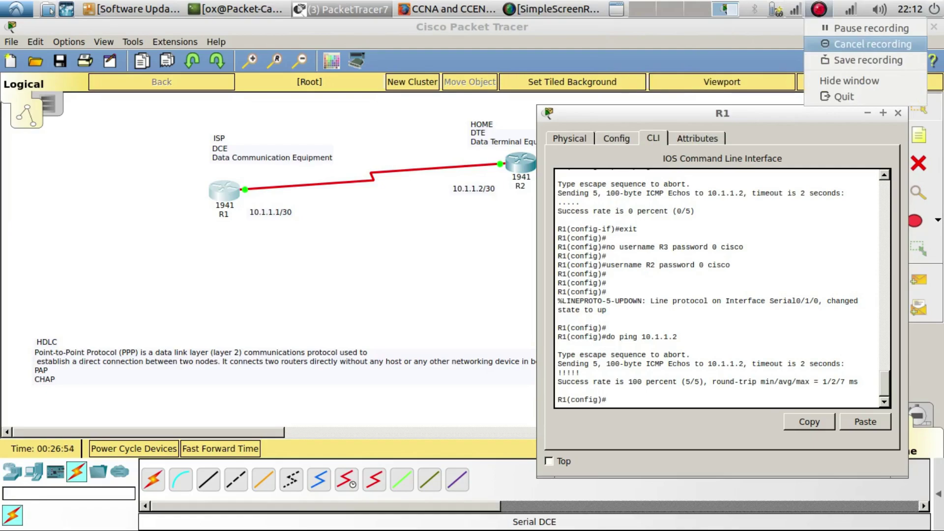